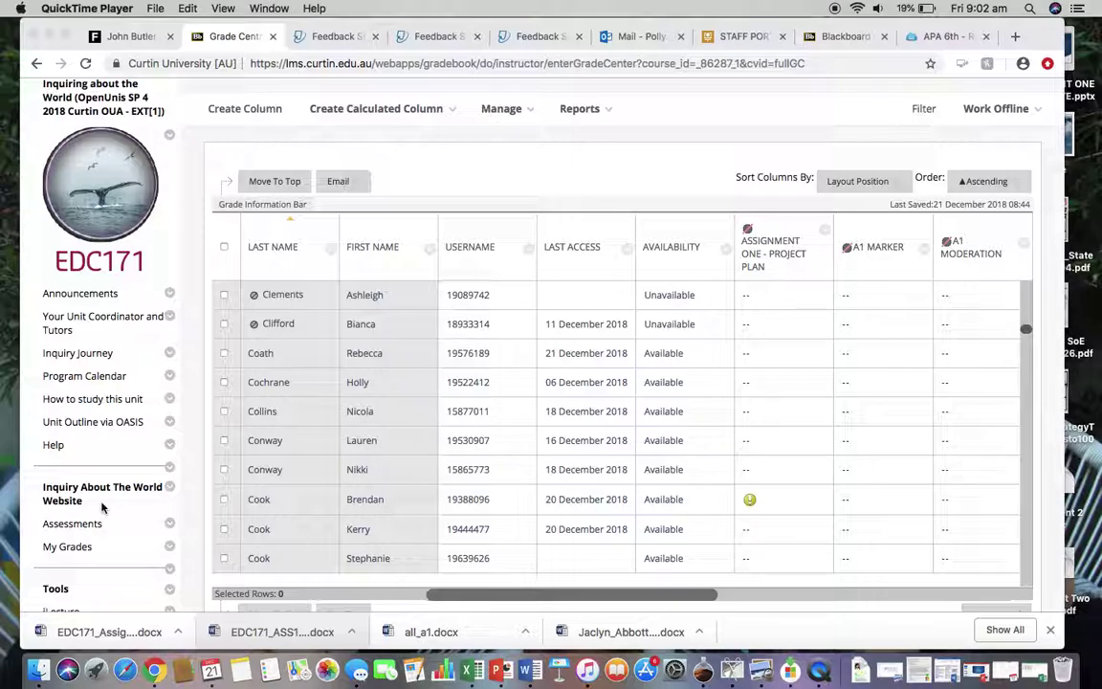
Open the 20/12/18 attempt of the submitted Assignment One - Project Plan grade.
scroll(462, 296, "up", 2)
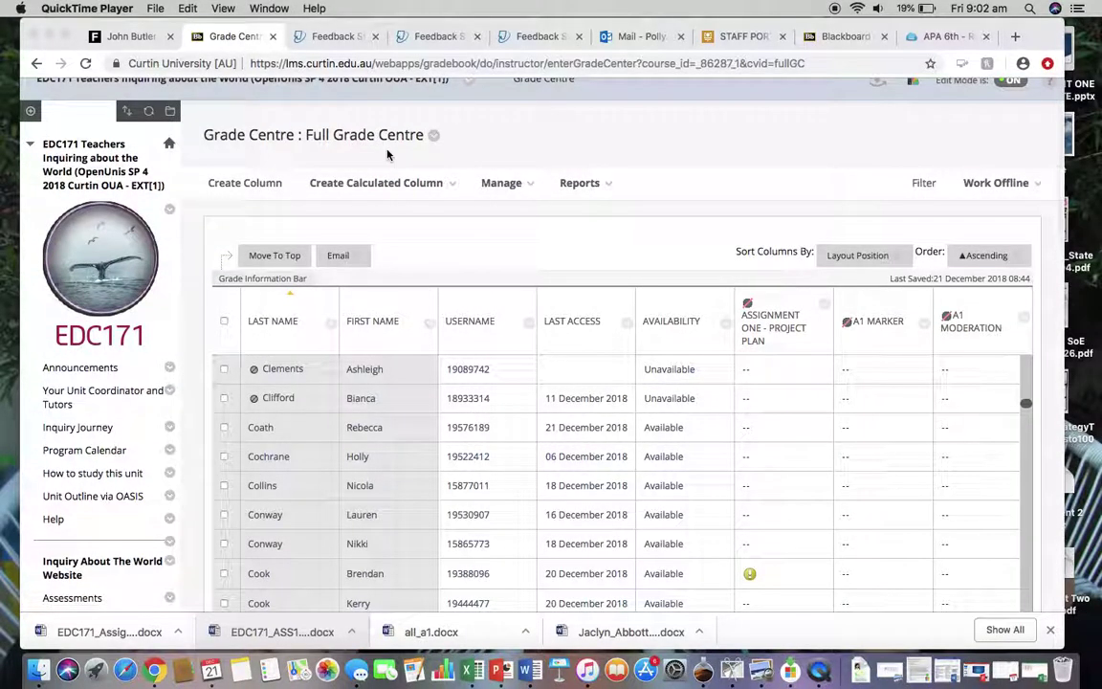
scroll(325, 304, "down", 15)
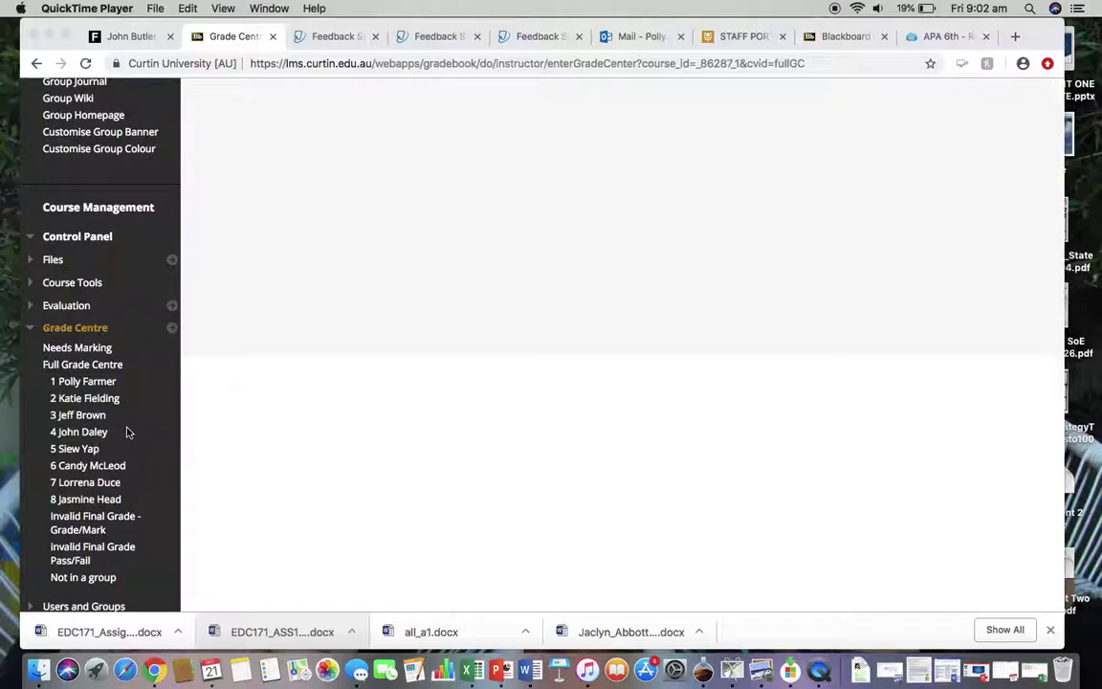
scroll(128, 430, "up", 10)
scroll(560, 263, "up", 3)
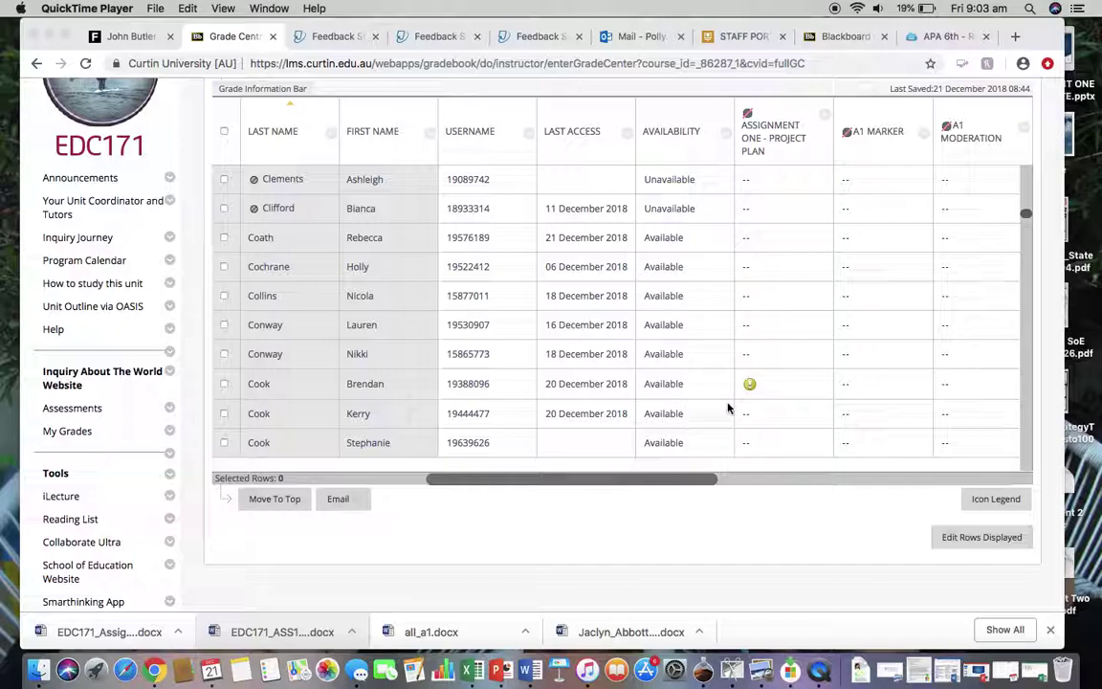
left_click(817, 383)
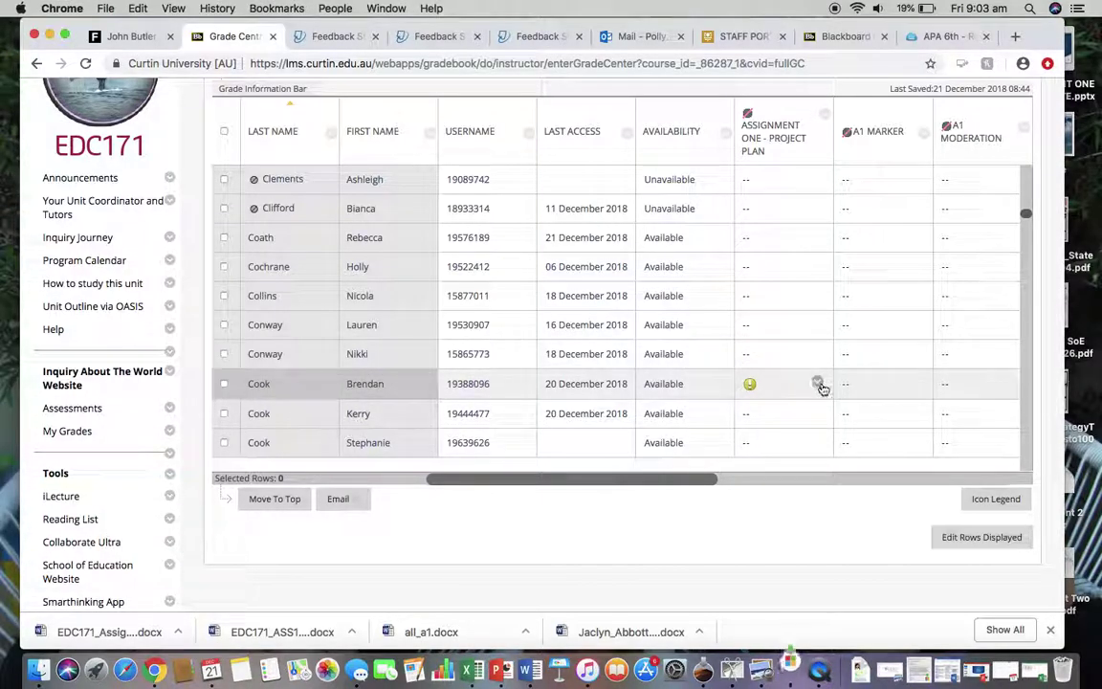
left_click(818, 383)
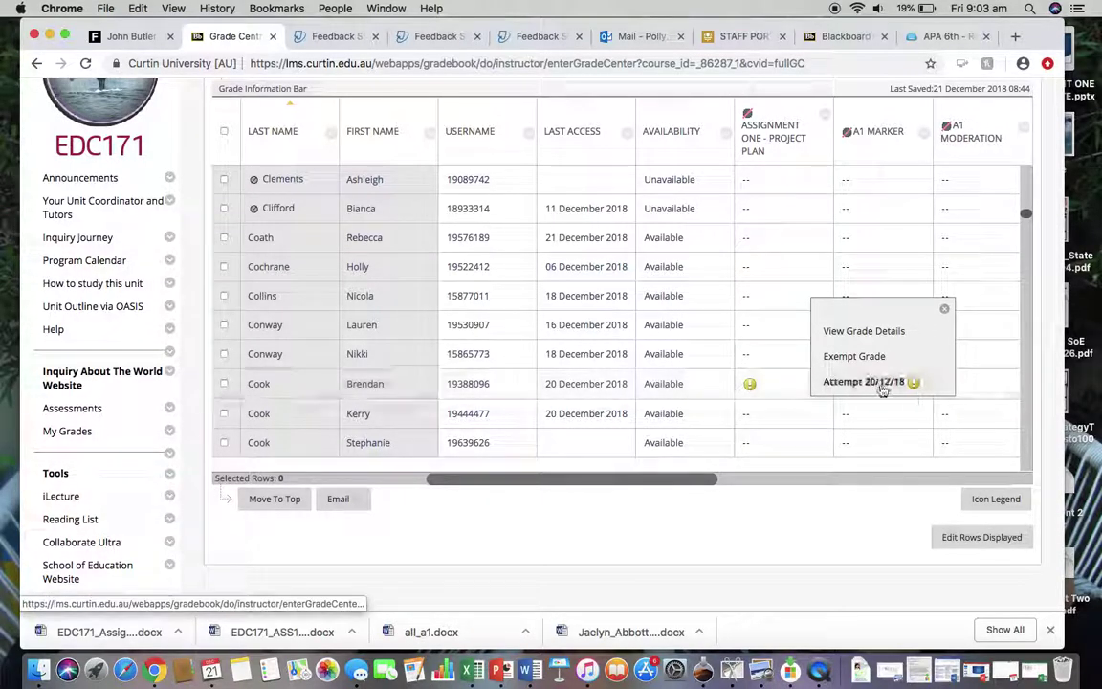
left_click(863, 382)
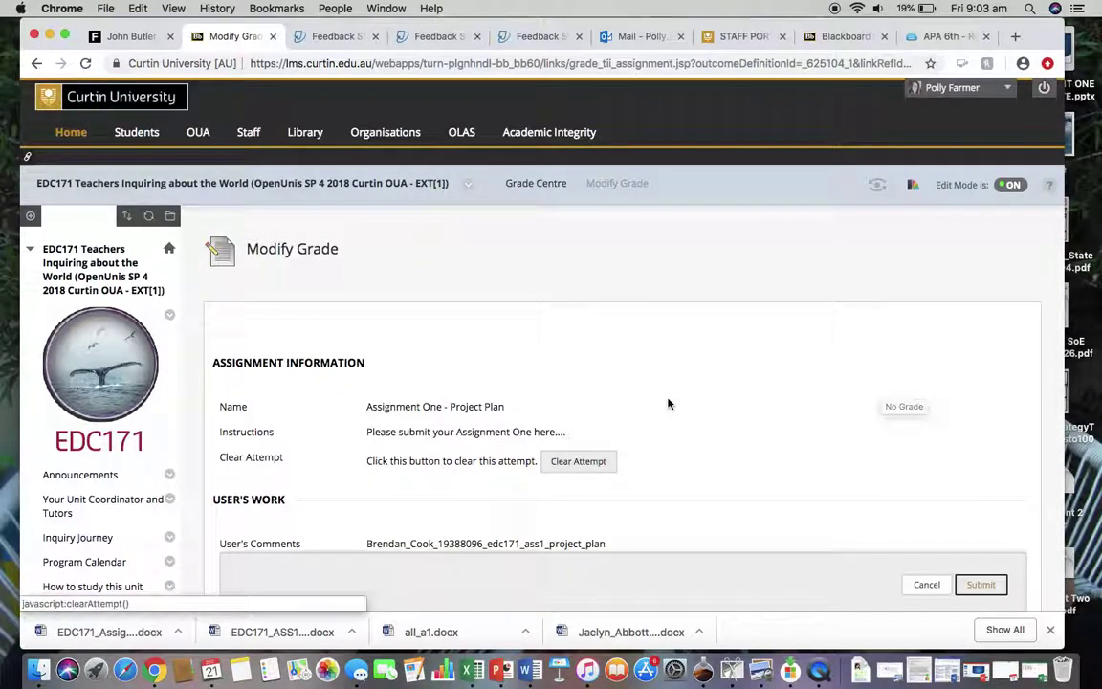
Launch the student's submitted paper in Turnitin Feedback Studio.
scroll(669, 402, "down", 2)
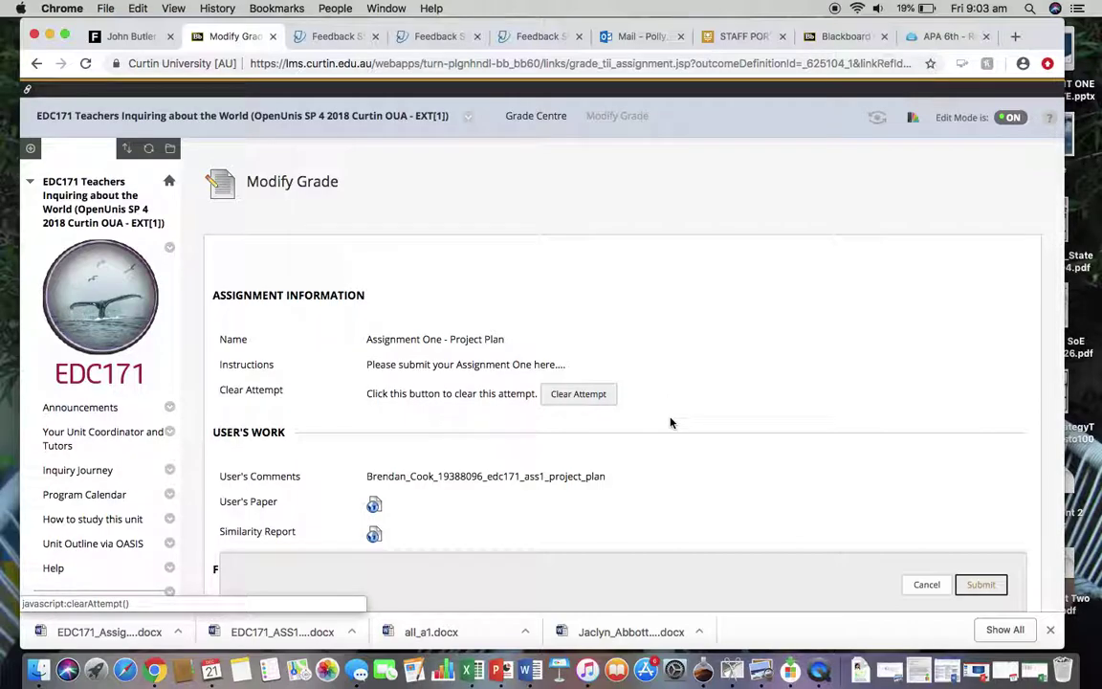
scroll(671, 423, "down", 3)
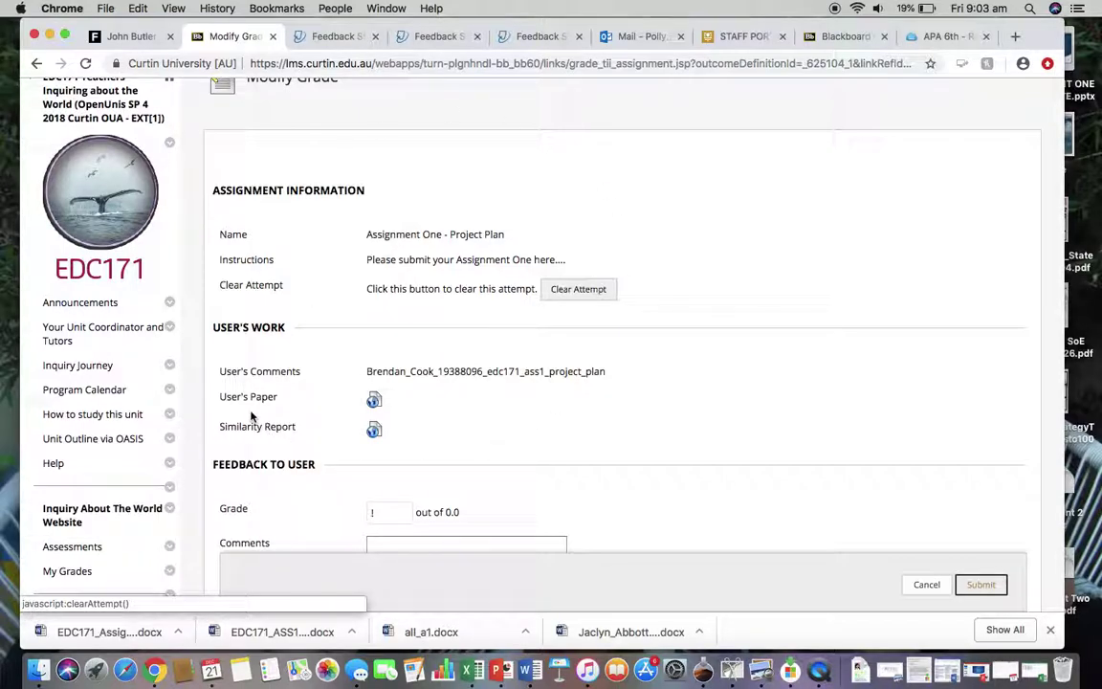
scroll(352, 457, "down", 2)
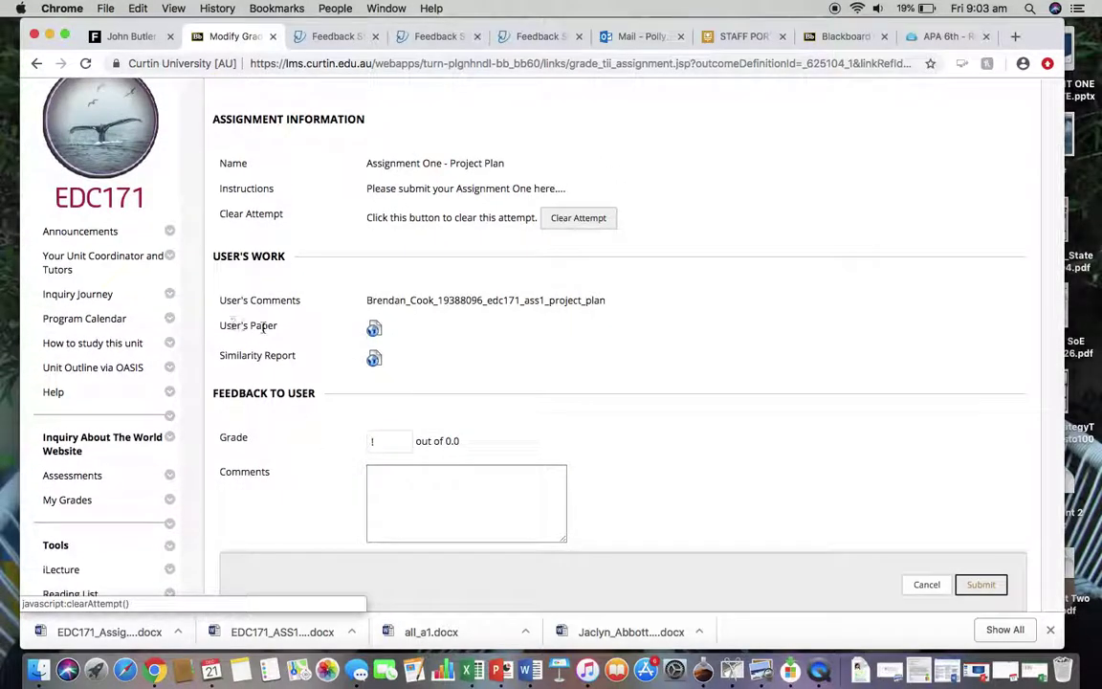
left_click(375, 329)
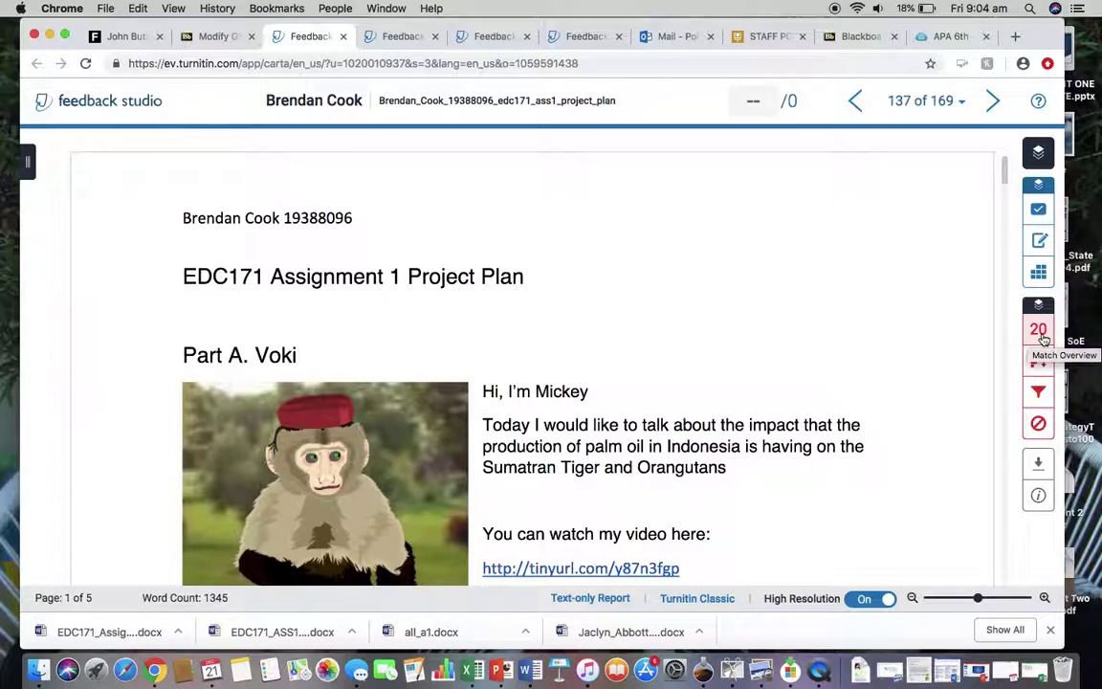
Review the 20% similarity matches in Match Overview through the paper, then close the panel.
left_click(1040, 329)
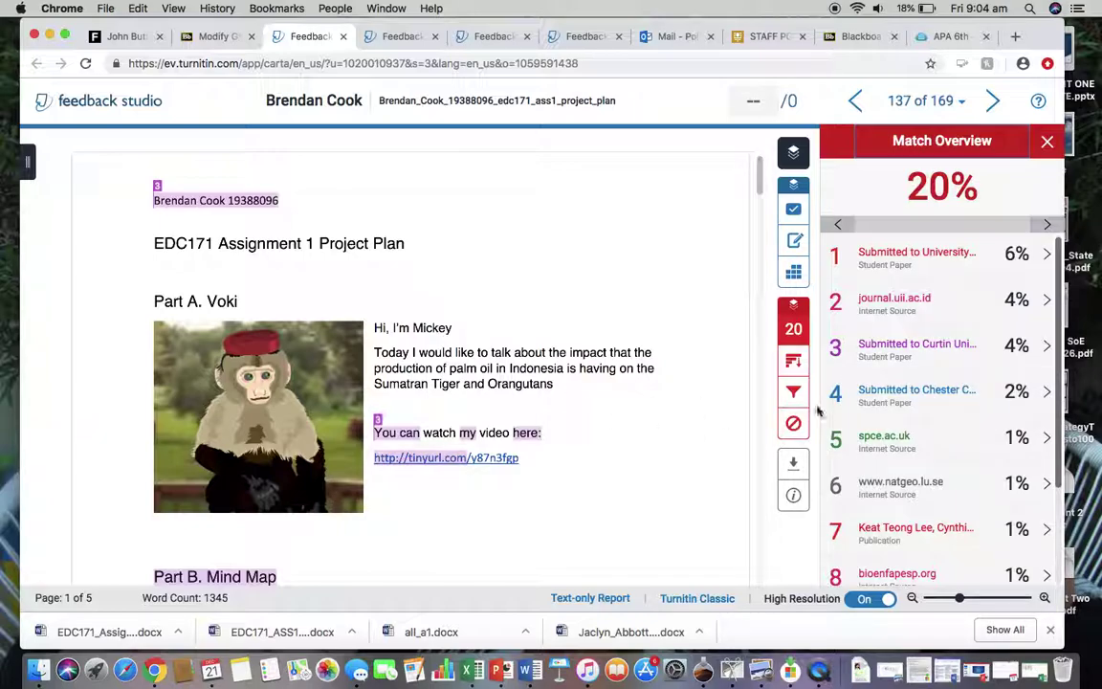
scroll(593, 406, "down", 5)
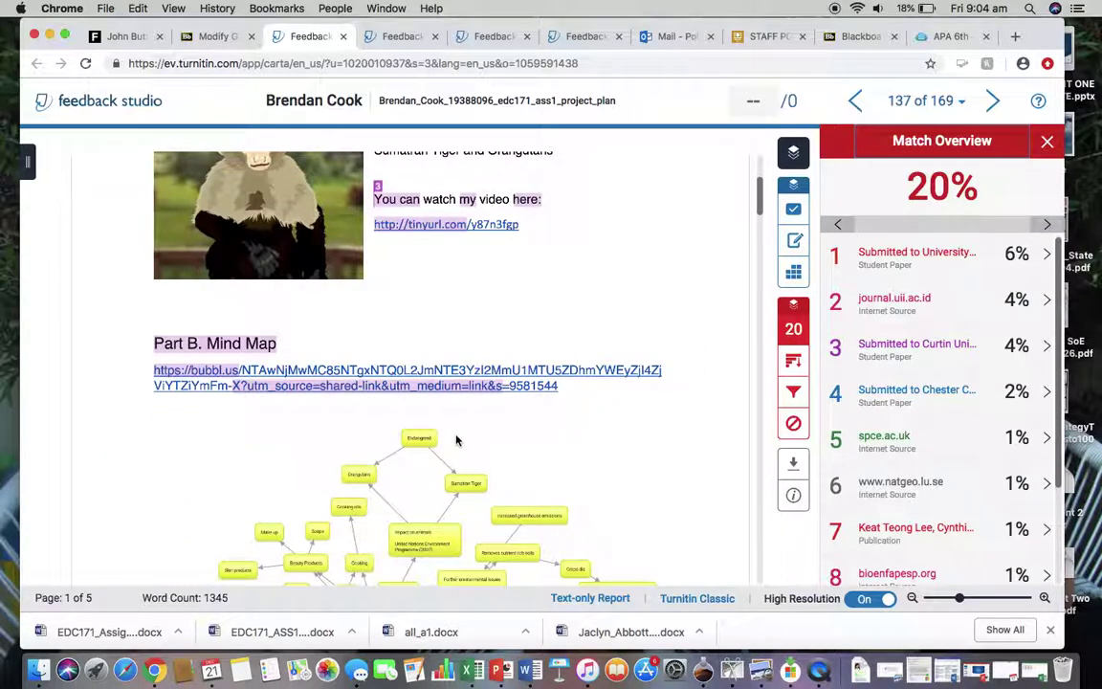
scroll(456, 440, "down", 15)
scroll(495, 410, "up", 3)
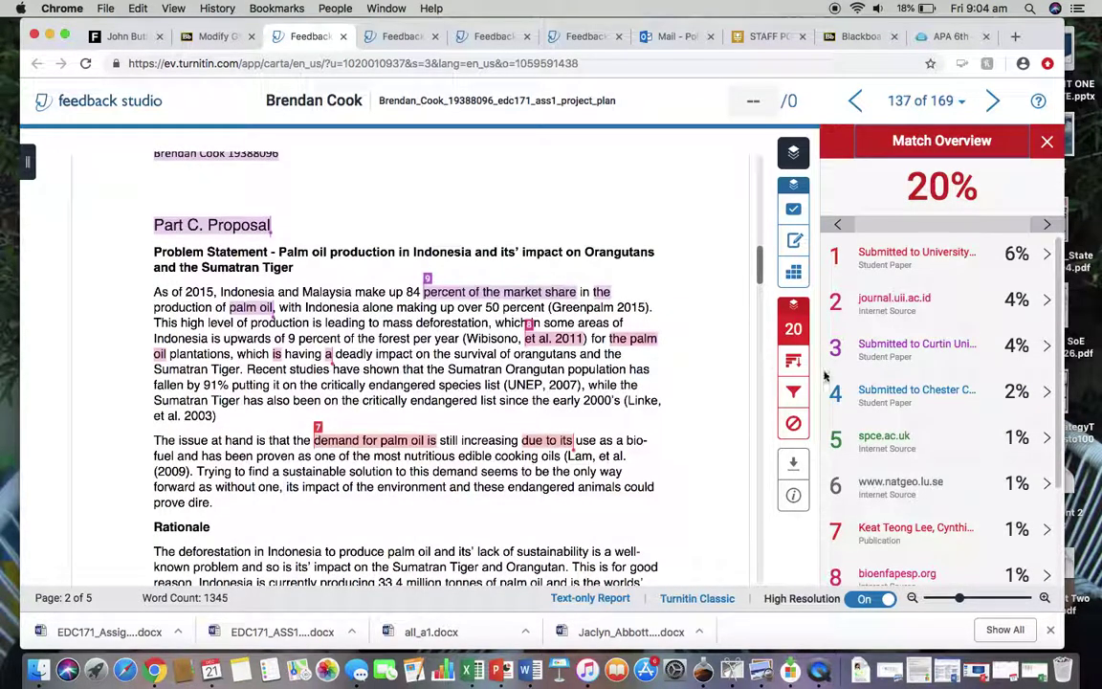
scroll(532, 321, "down", 12)
scroll(531, 323, "down", 15)
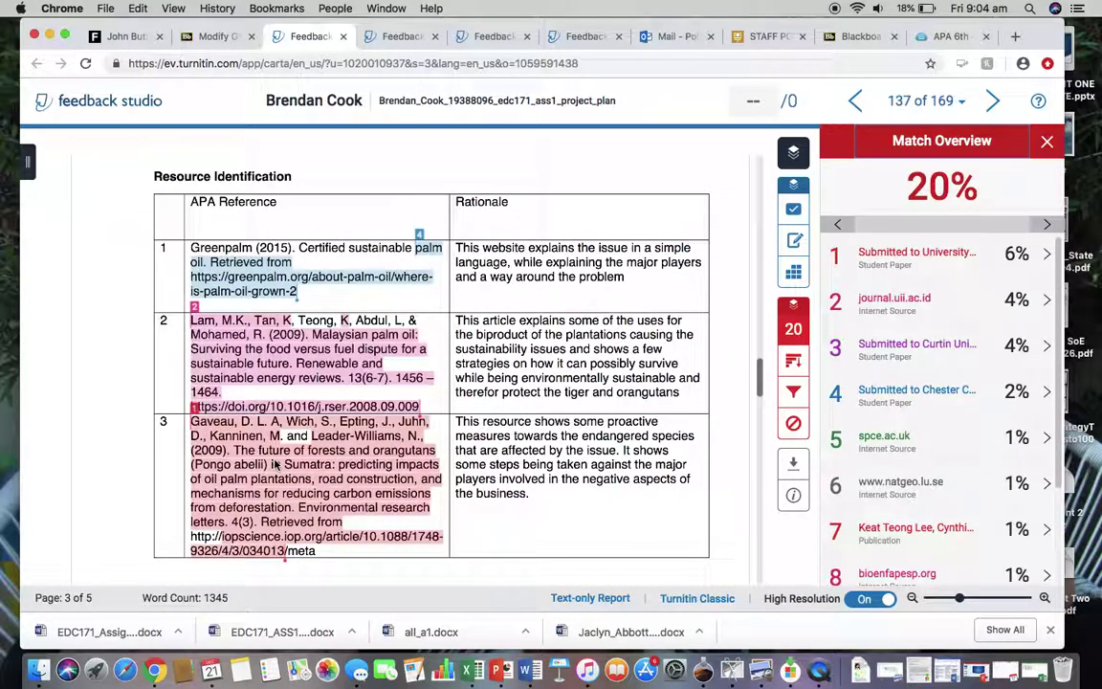
scroll(282, 509, "down", 10)
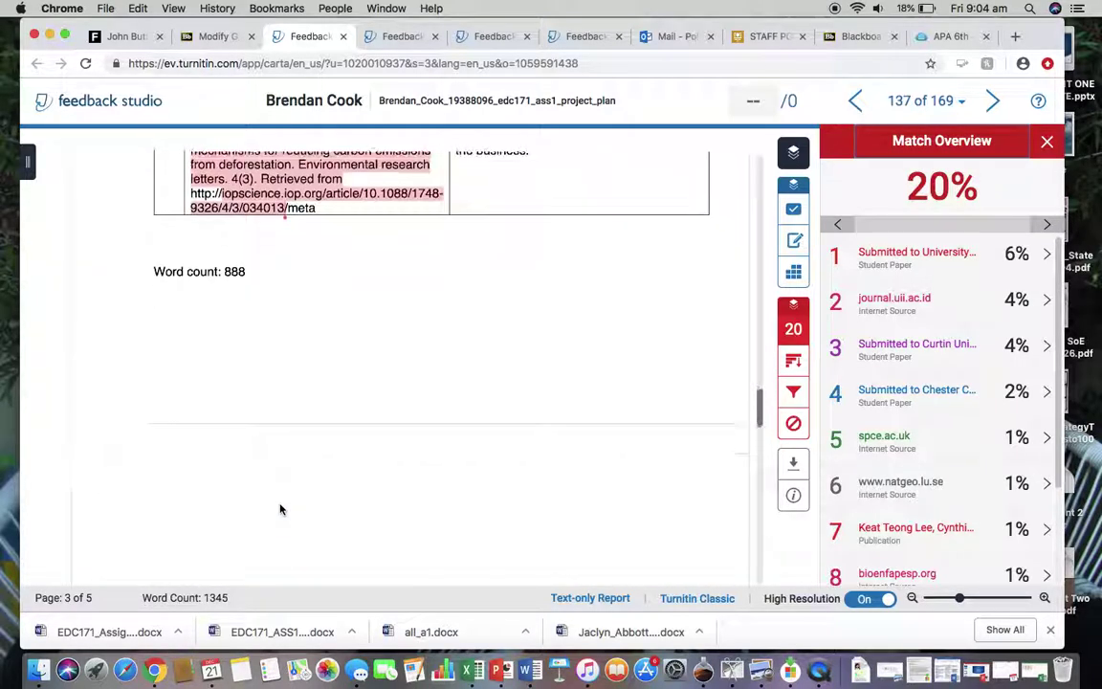
scroll(282, 509, "up", 20)
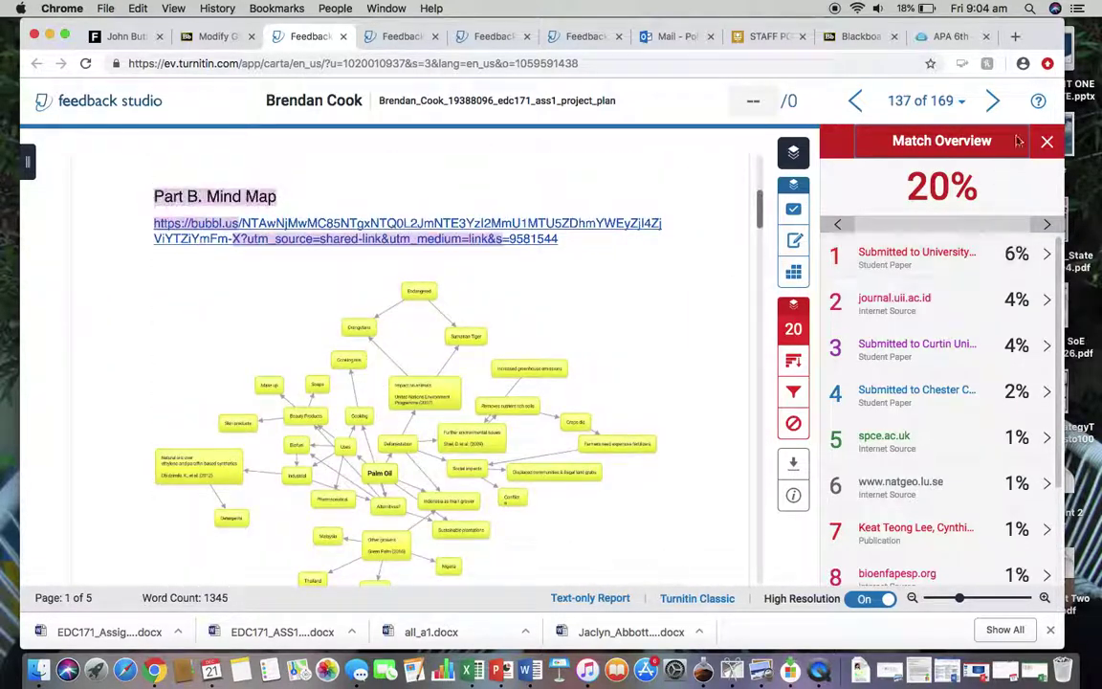
left_click(1047, 142)
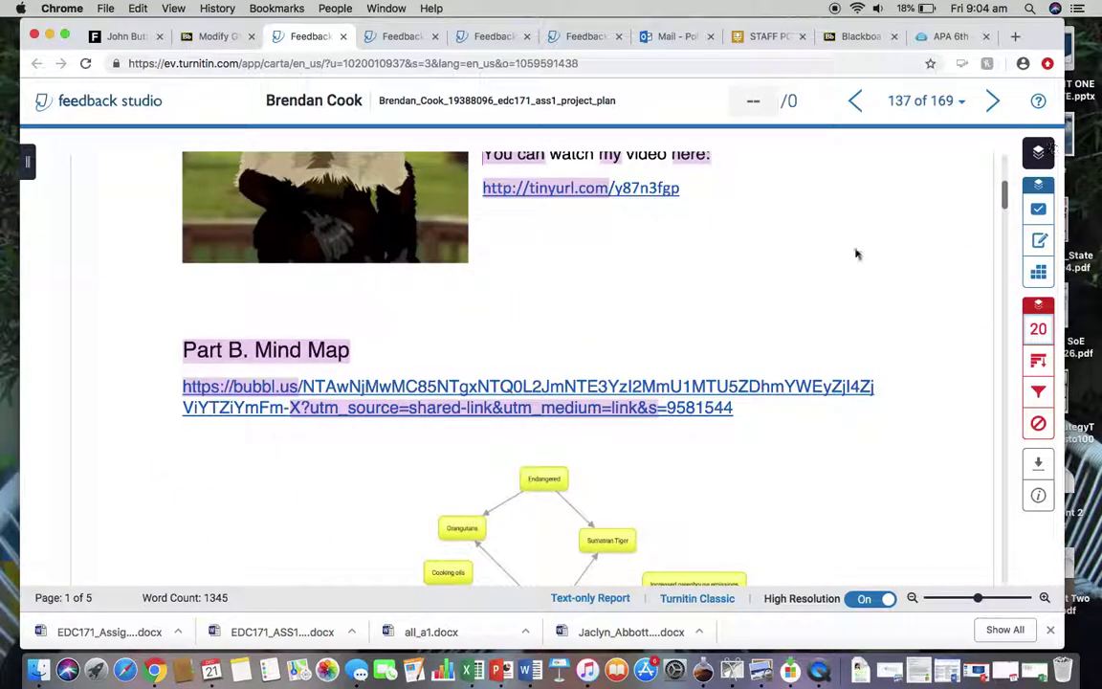
Begin an annotation on page 1 beside the Part A Voki introduction.
scroll(677, 326, "up", 3)
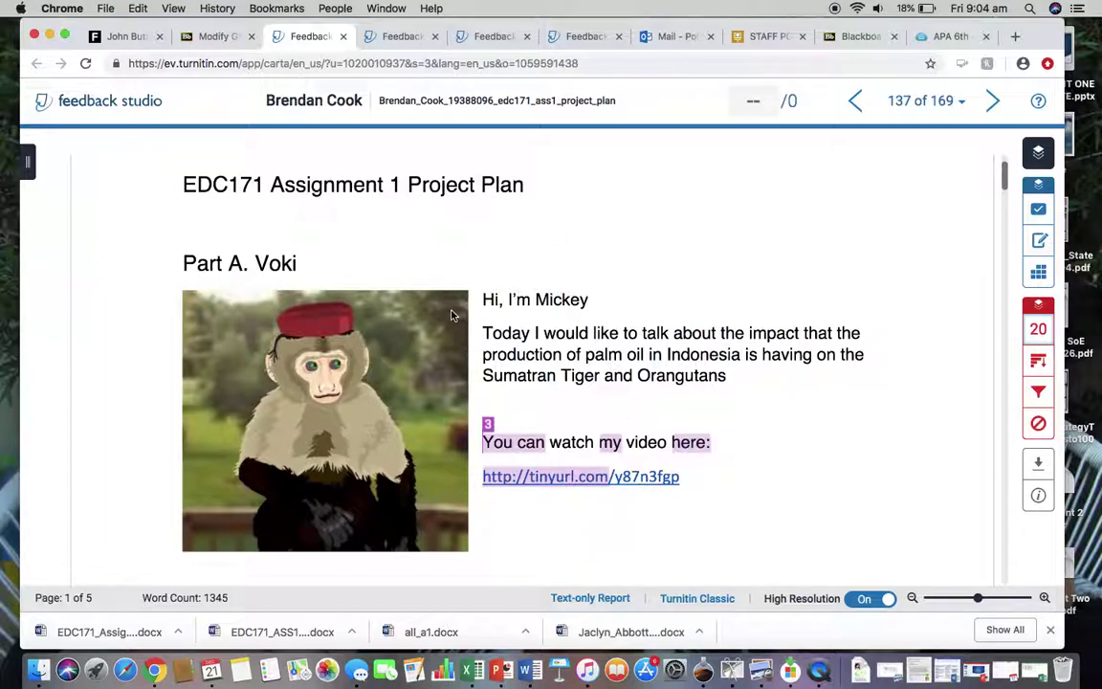
left_click(770, 408)
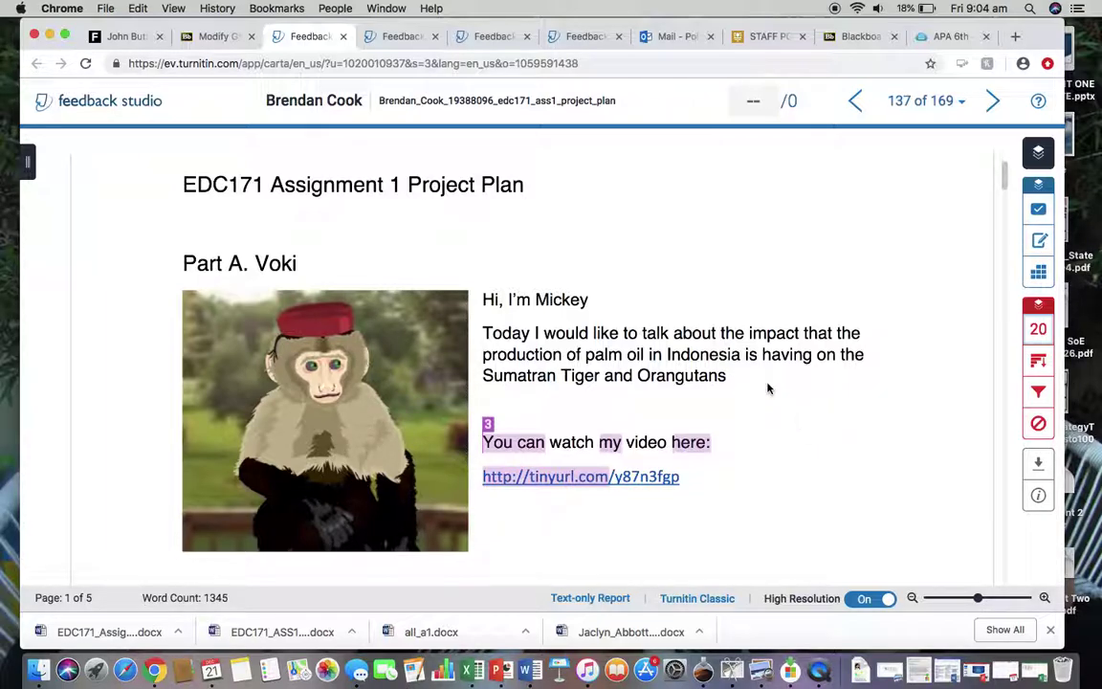
left_click(767, 387)
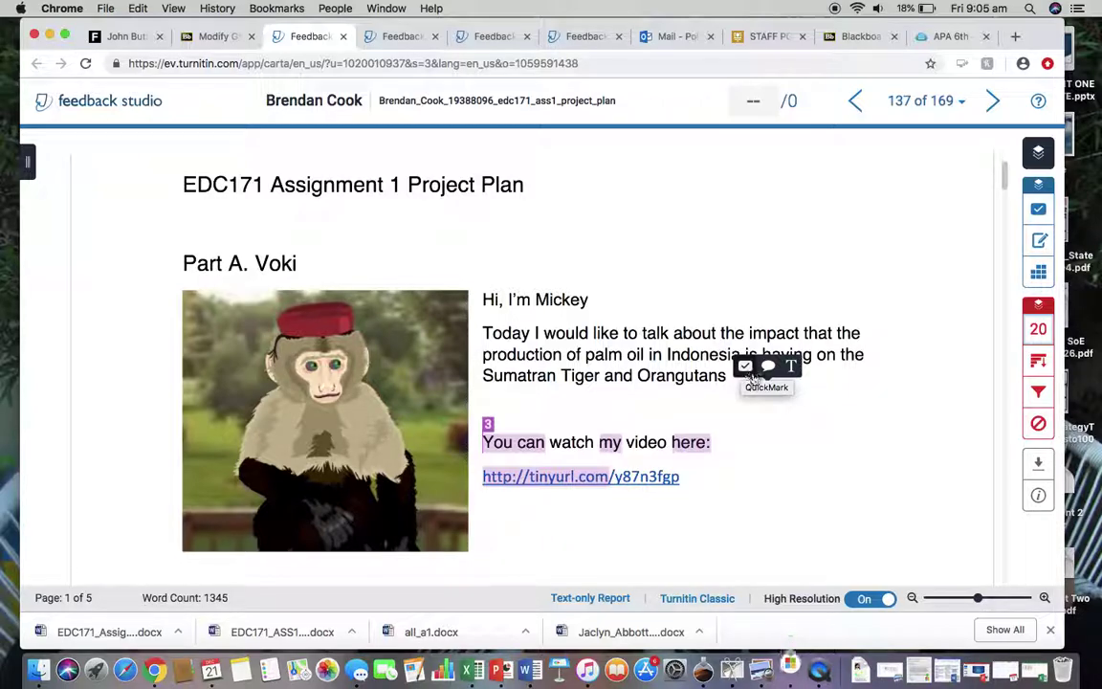
Comment 'Thank you for your Voki submission' on Part A and save it as QuickMark 'Voki' in Commonly Used.
left_click(768, 368)
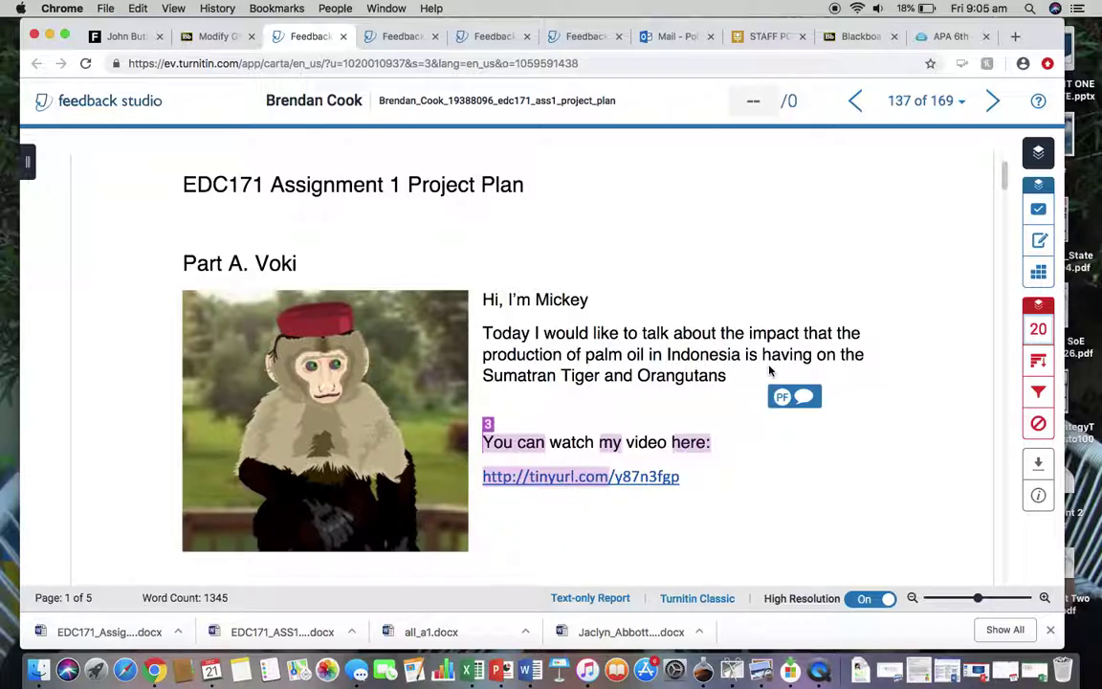
type("Thi")
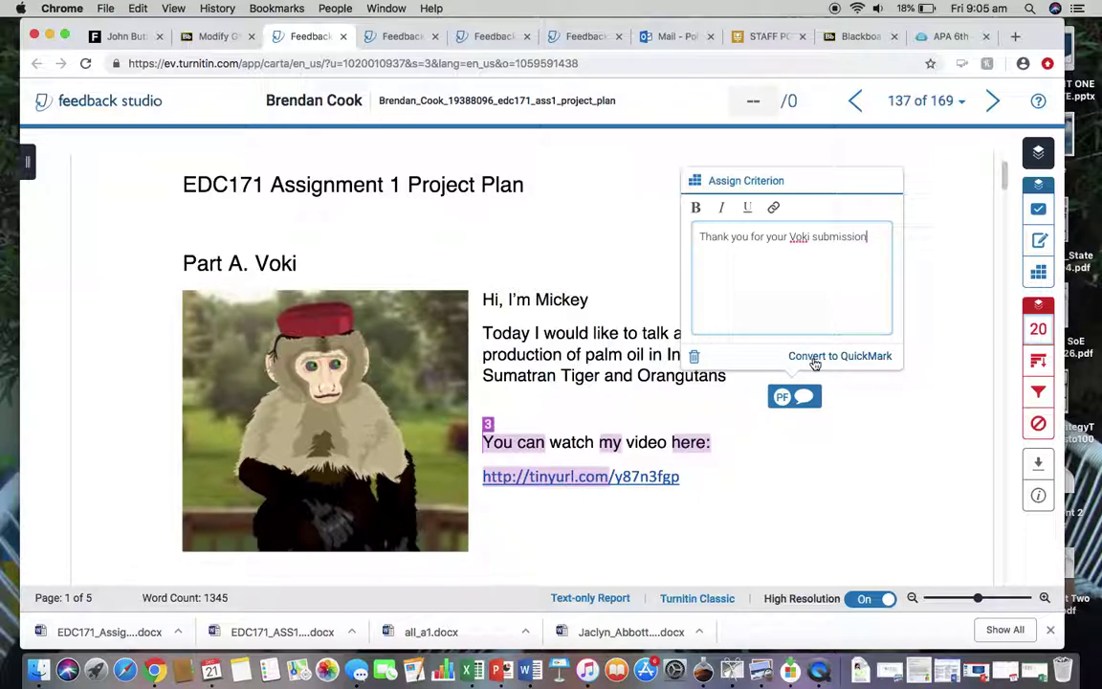
left_click(815, 358)
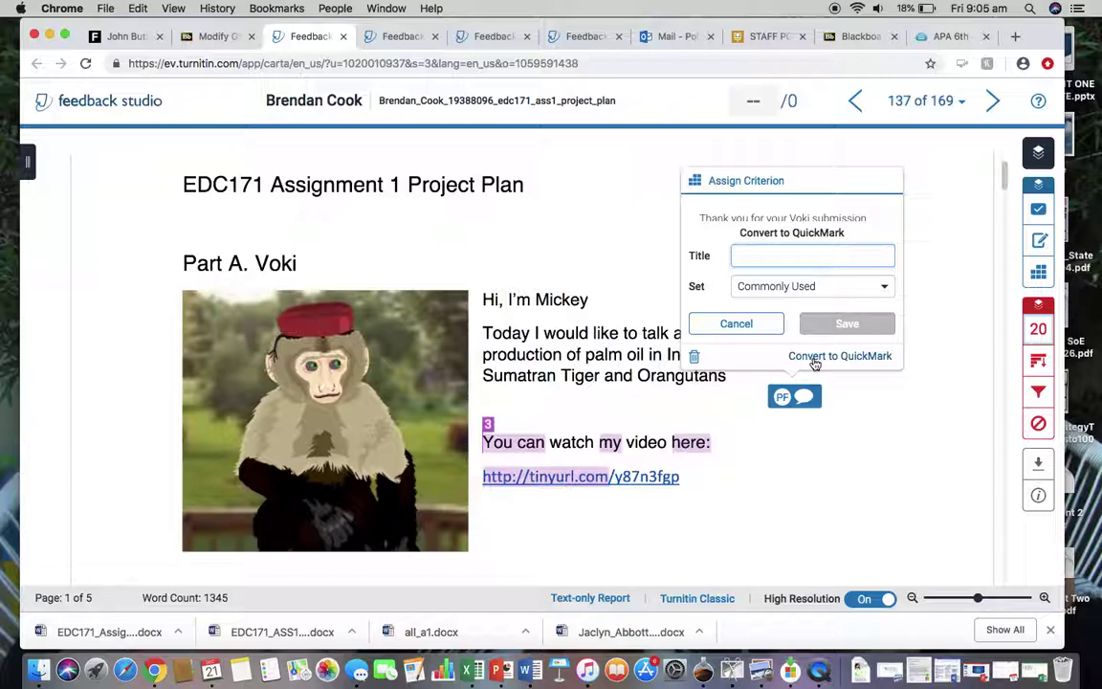
type("Voki")
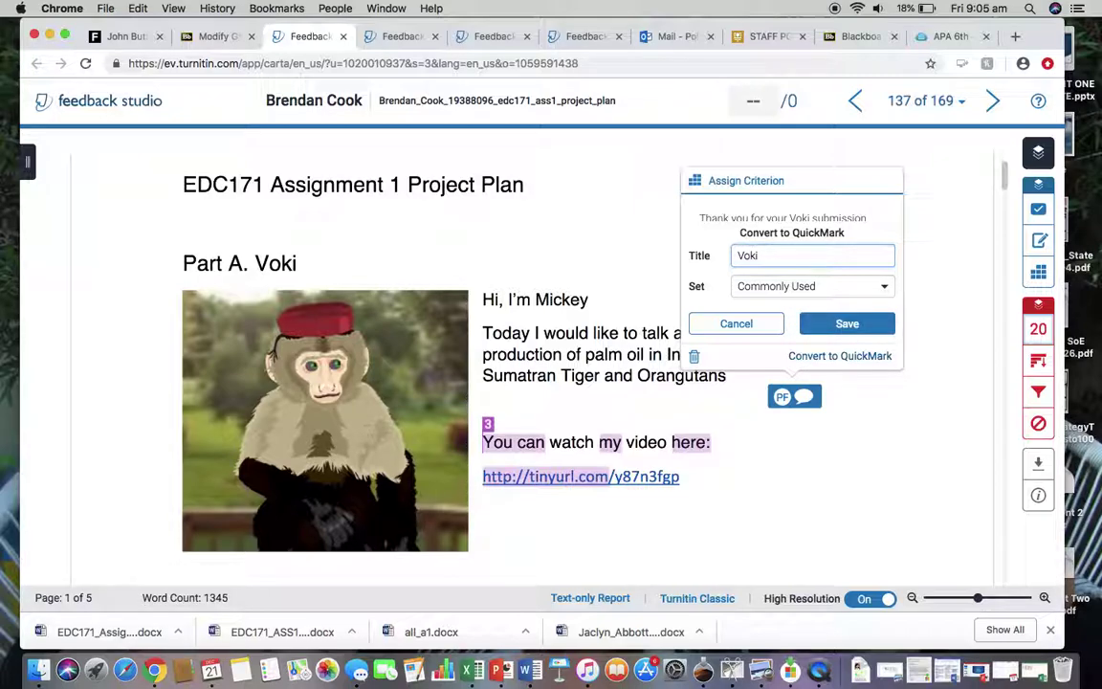
left_click(847, 325)
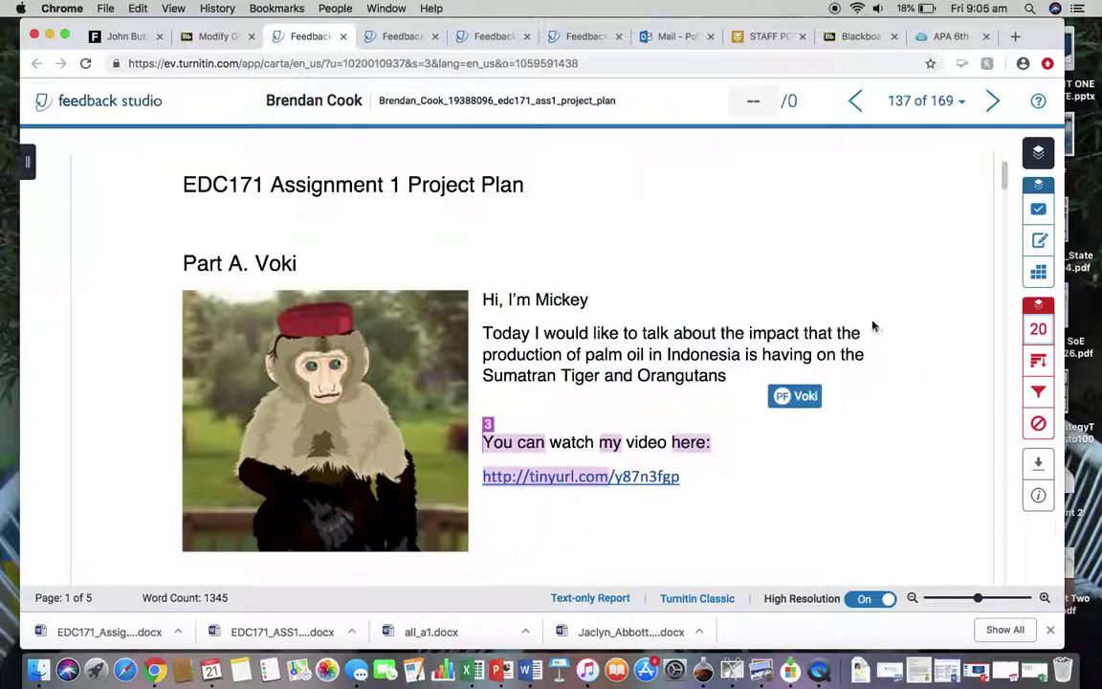
mouse_move(870, 322)
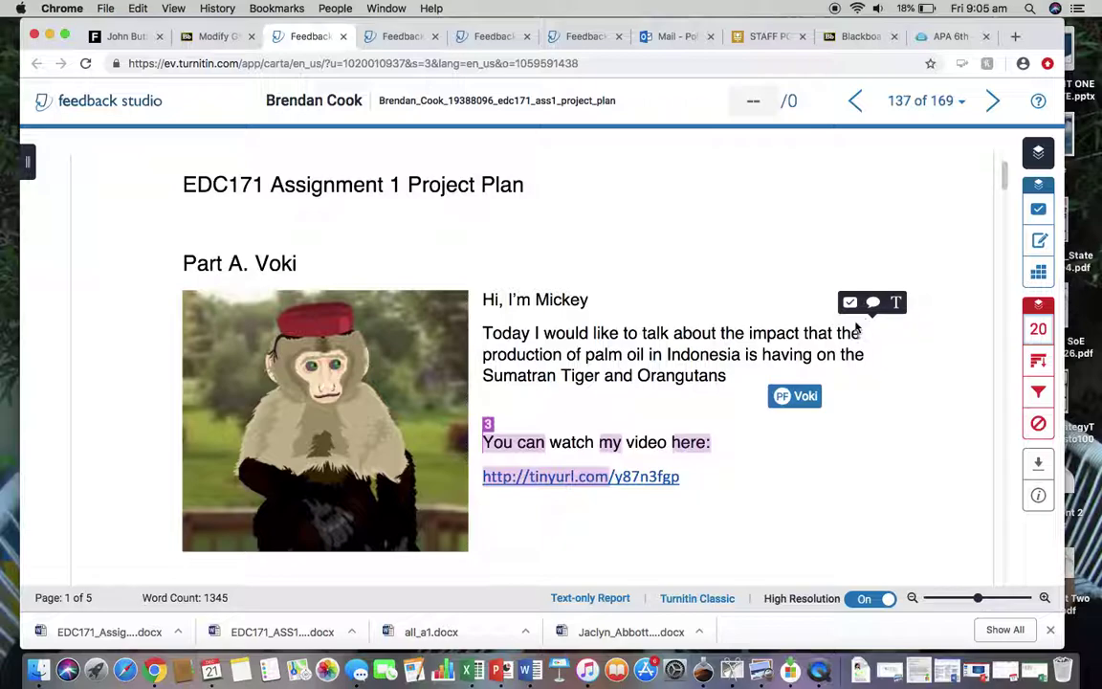
Place the Voki QuickMark from the Commonly Used set on the Voki section.
left_click(848, 304)
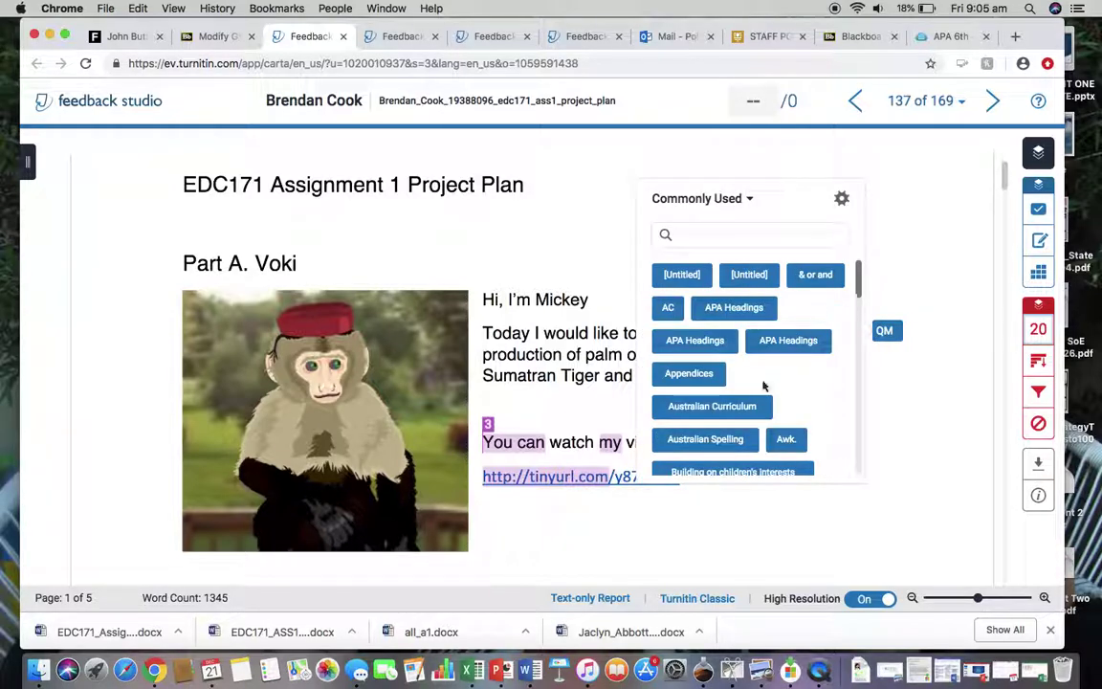
scroll(699, 330, "down", 5)
scroll(753, 394, "down", 8)
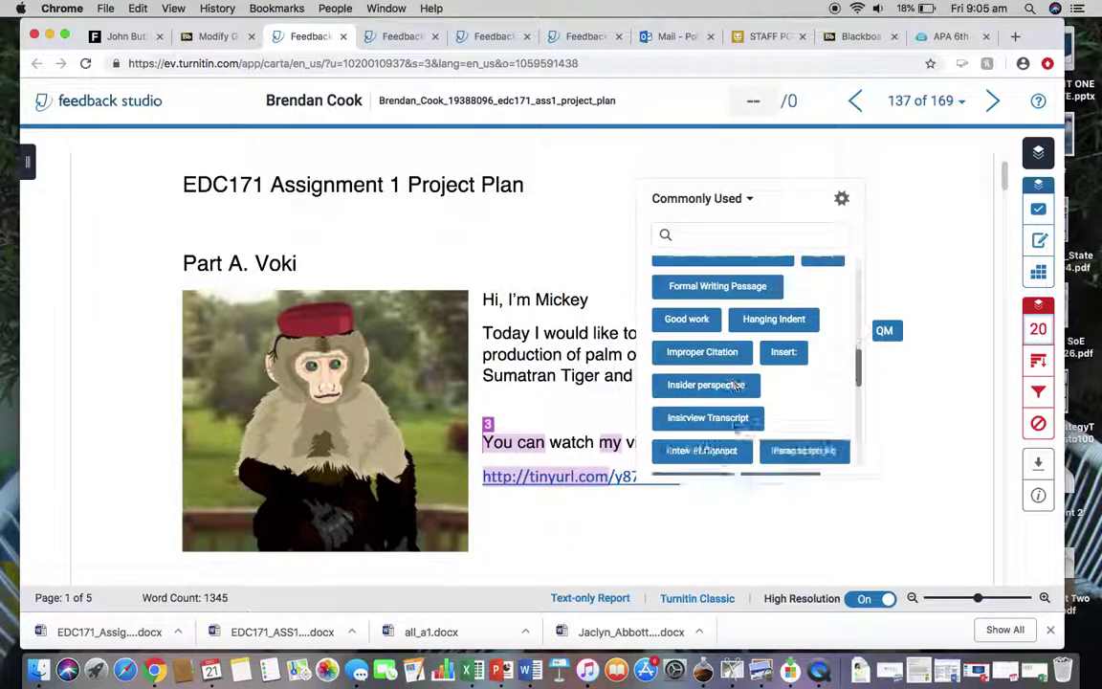
scroll(733, 428, "down", 10)
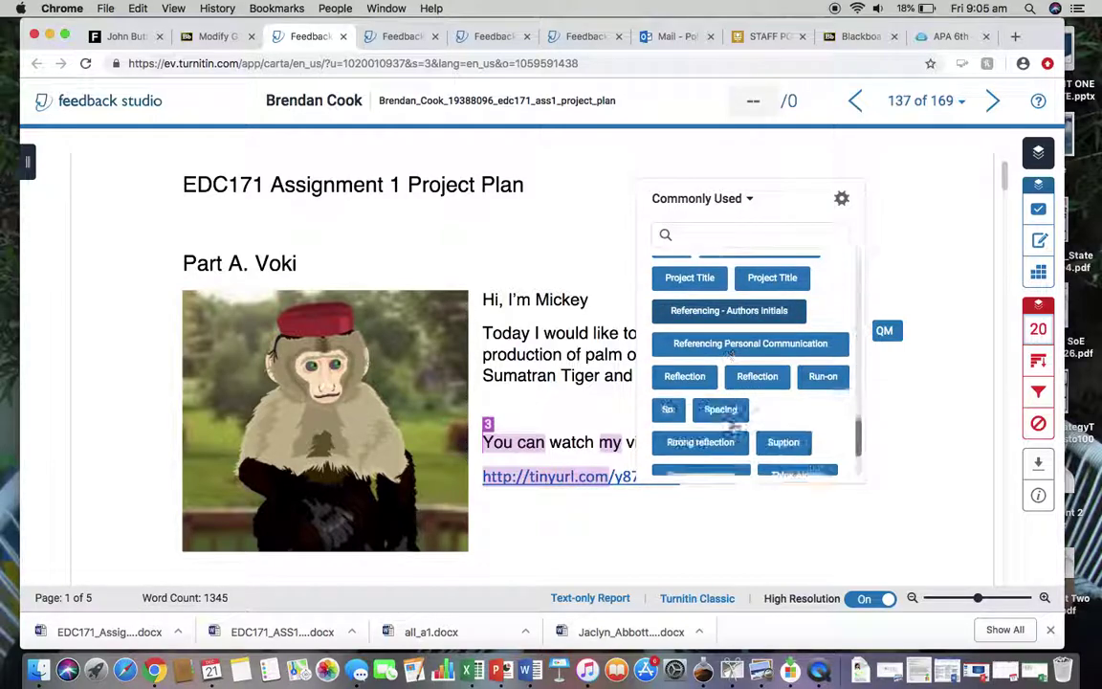
left_click(719, 424)
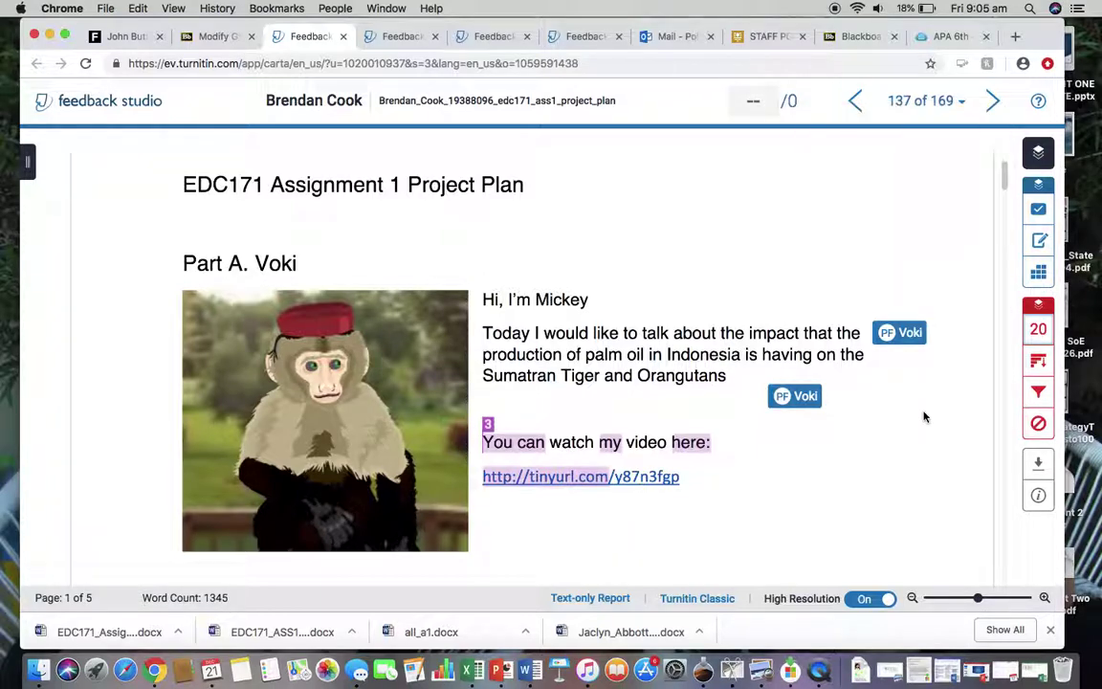
Delete both Voki QuickMark comments from Part A.
mouse_move(694, 359)
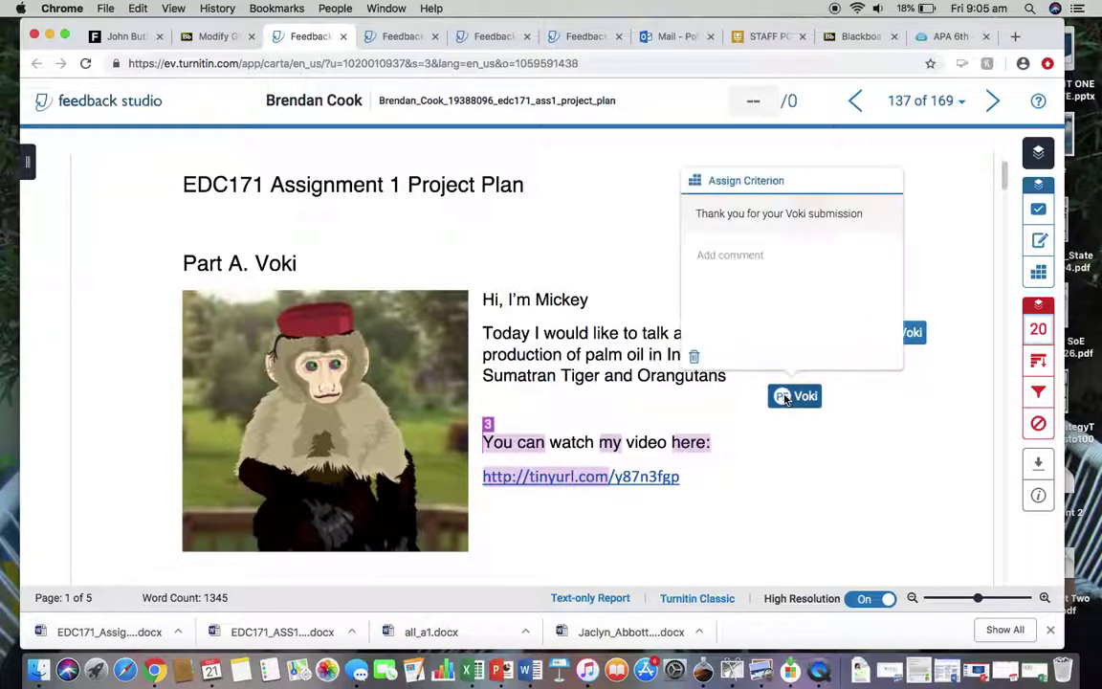
left_click(694, 358)
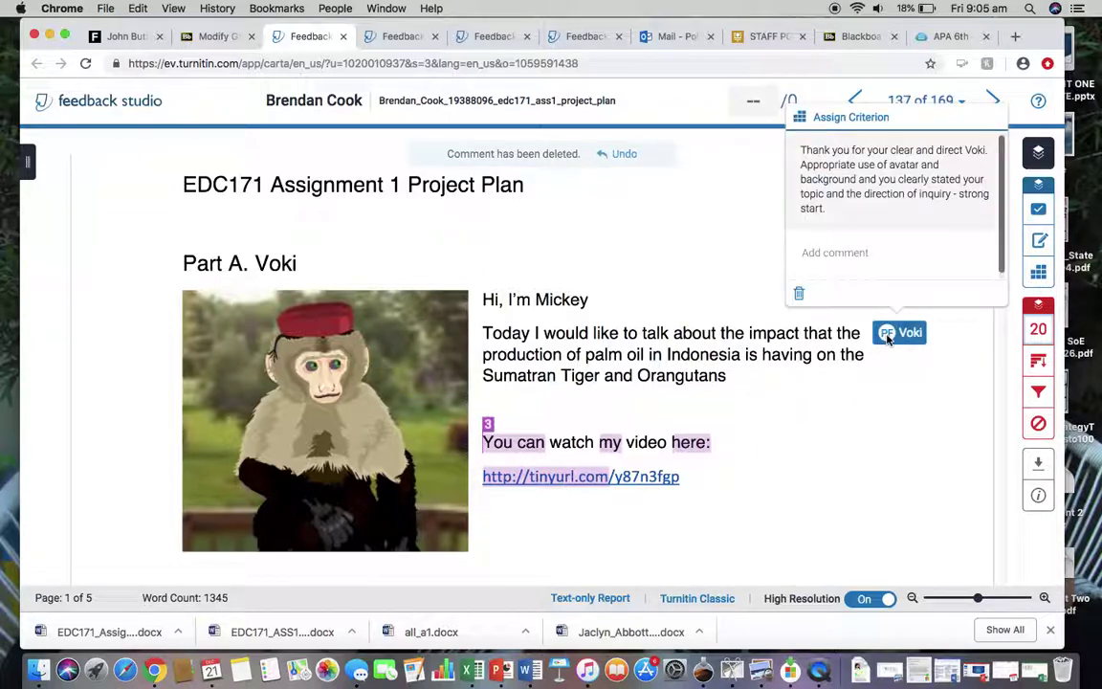
left_click(799, 294)
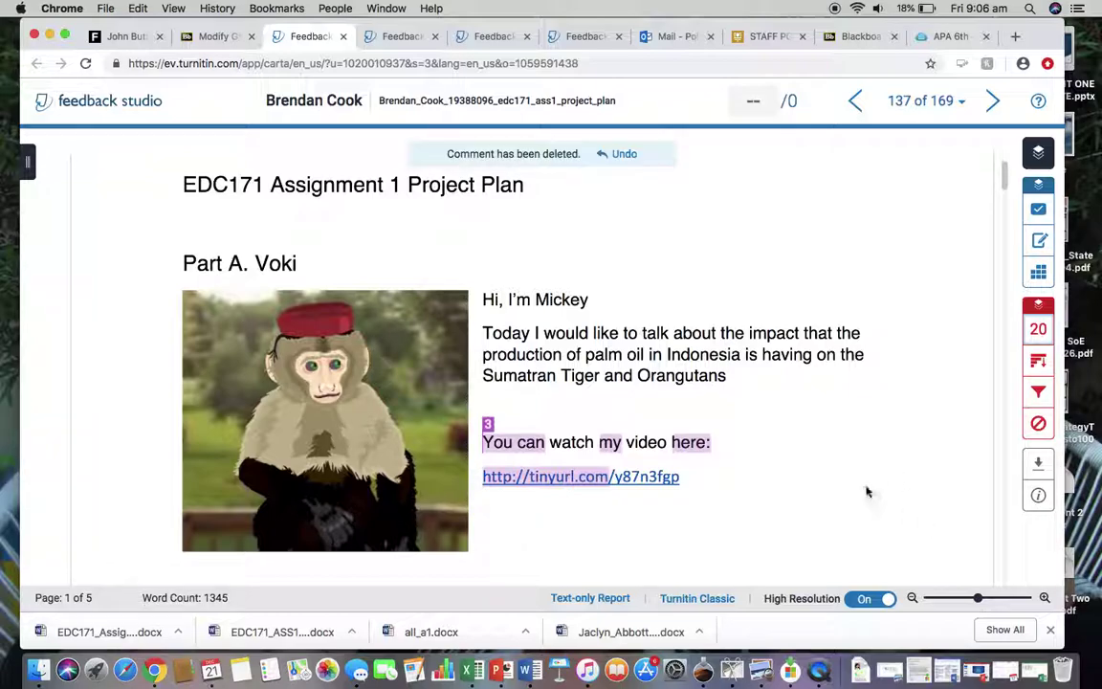
Add an inline 'Thank you for your vide' text note beside Part A.
scroll(870, 440, "down", 5)
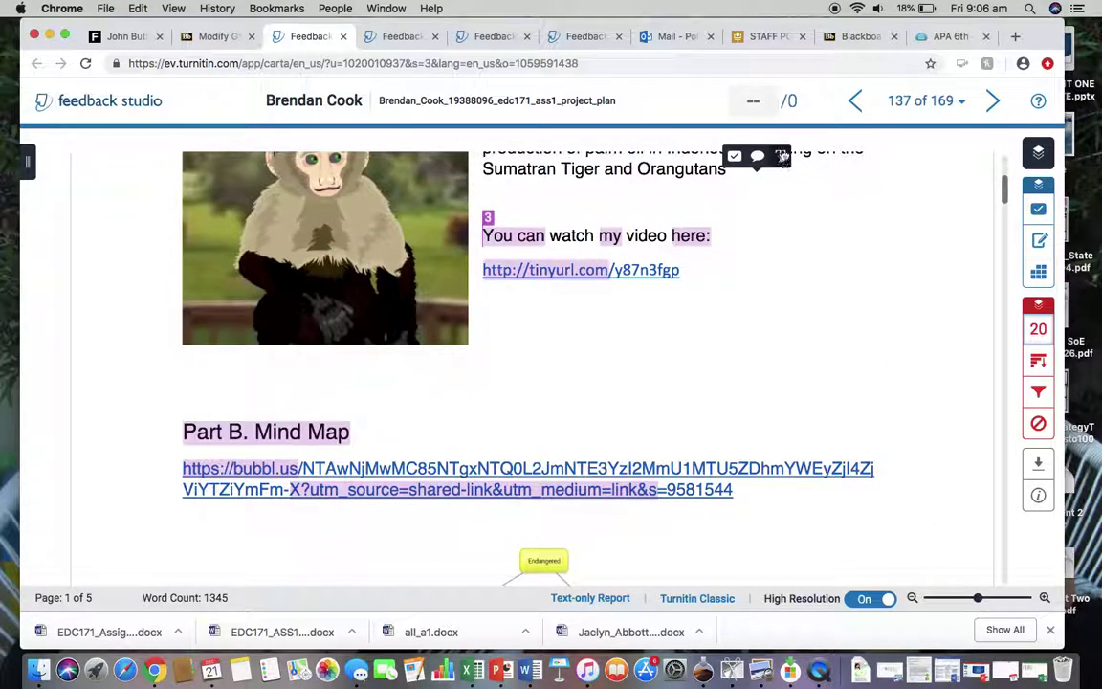
type("Thank")
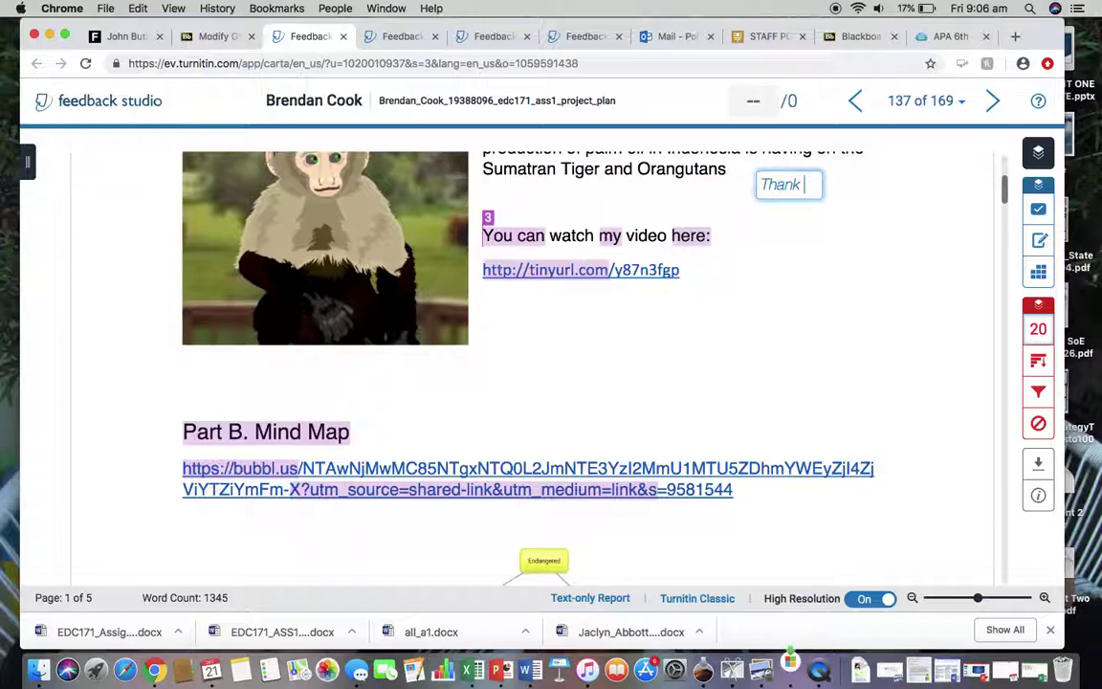
type(" you for your vide")
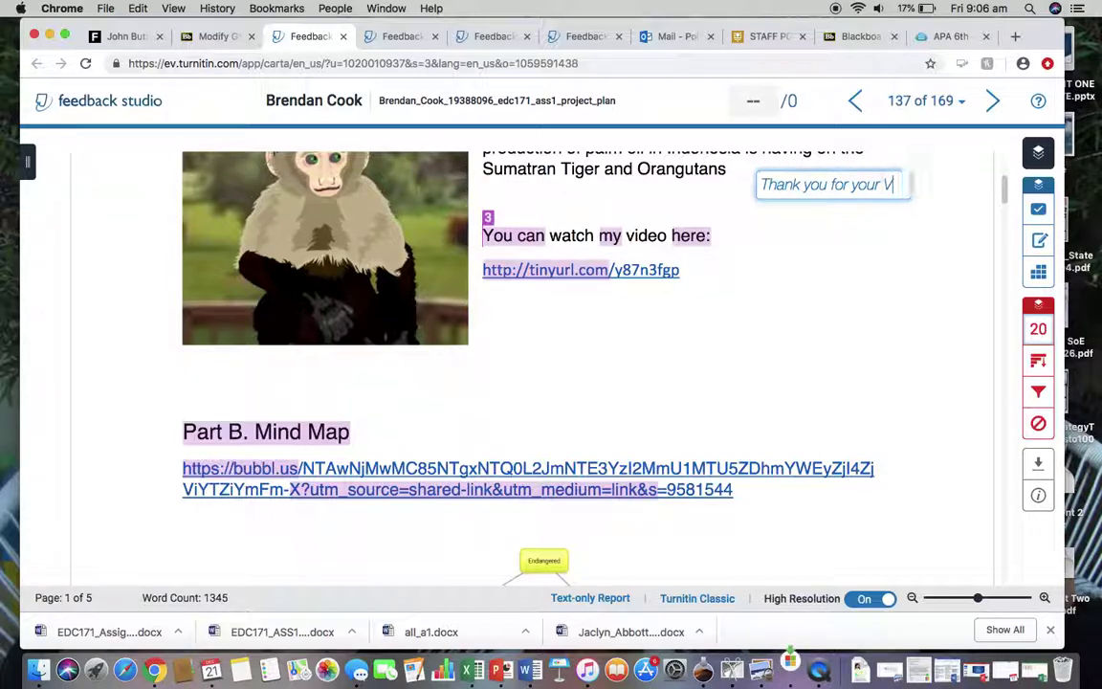
left_click(774, 388)
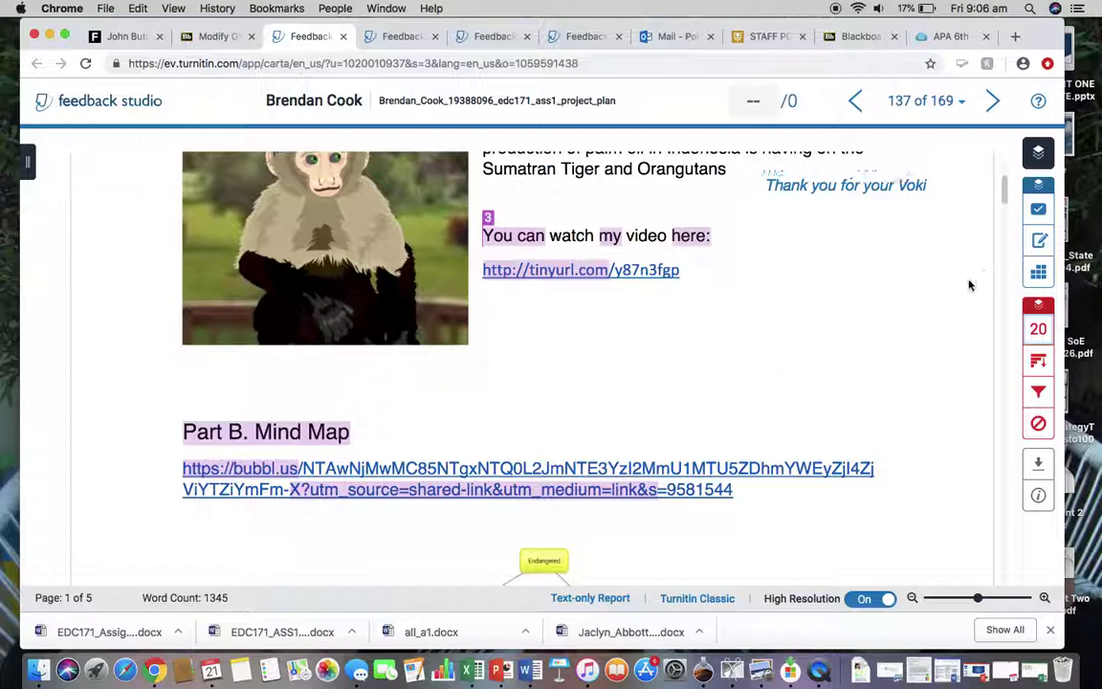
Delete the inline thank-you note and move down to Part C. Proposal on page 2.
scroll(968, 283, "up", 2)
mouse_move(854, 273)
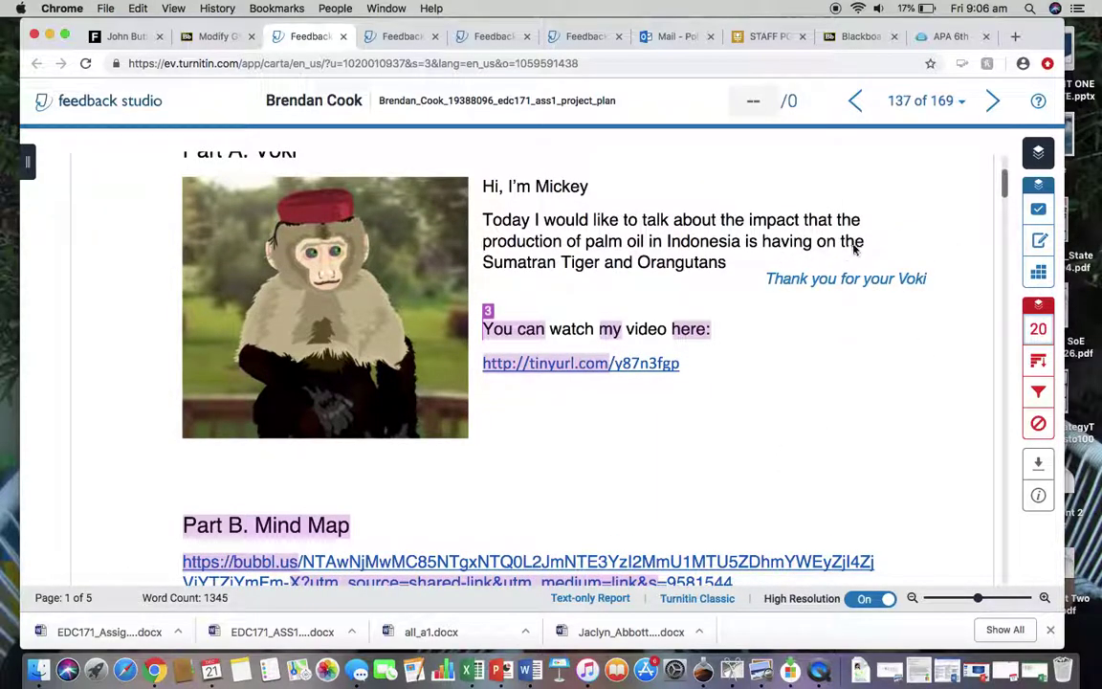
mouse_move(835, 290)
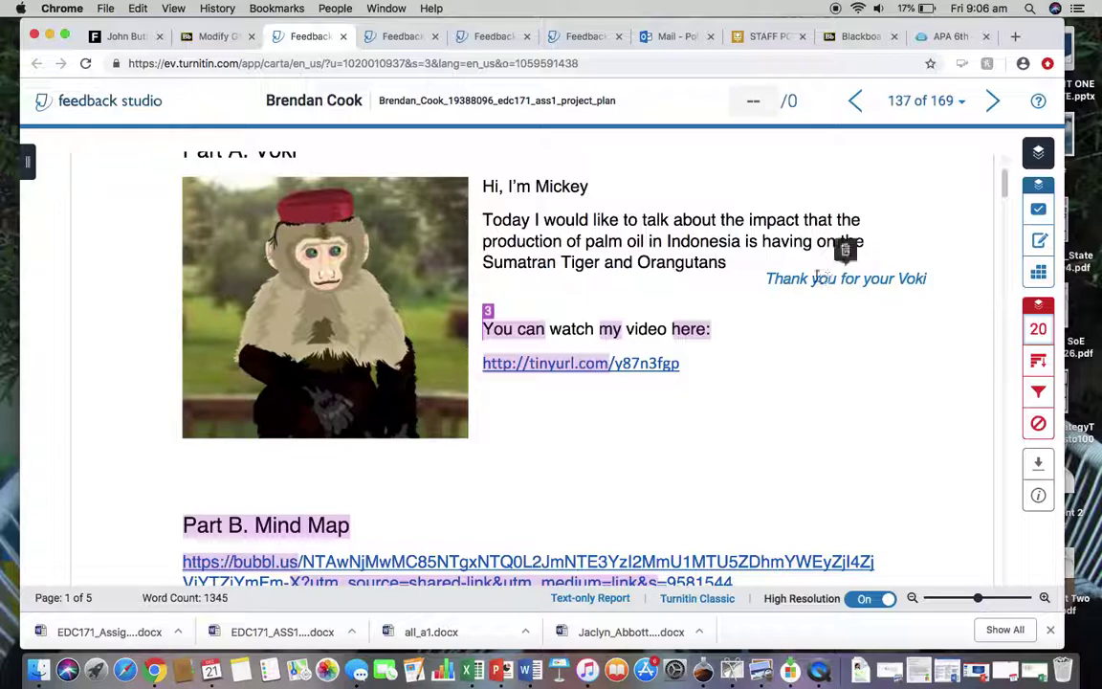
left_click(846, 252)
scroll(838, 463, "down", 10)
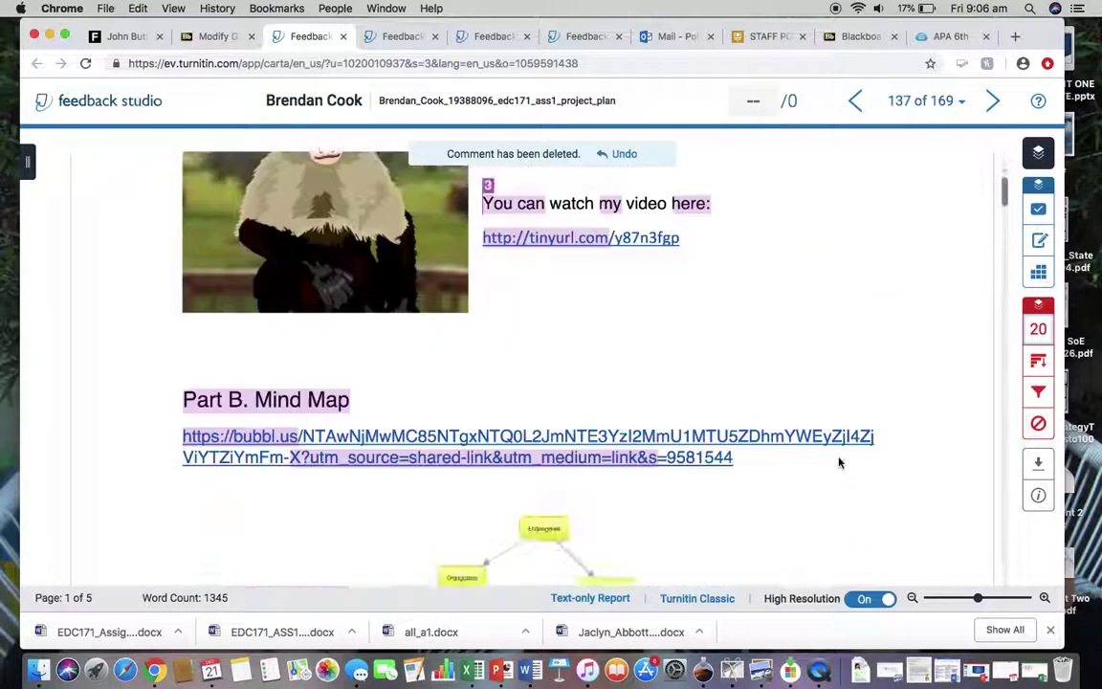
scroll(839, 463, "down", 10)
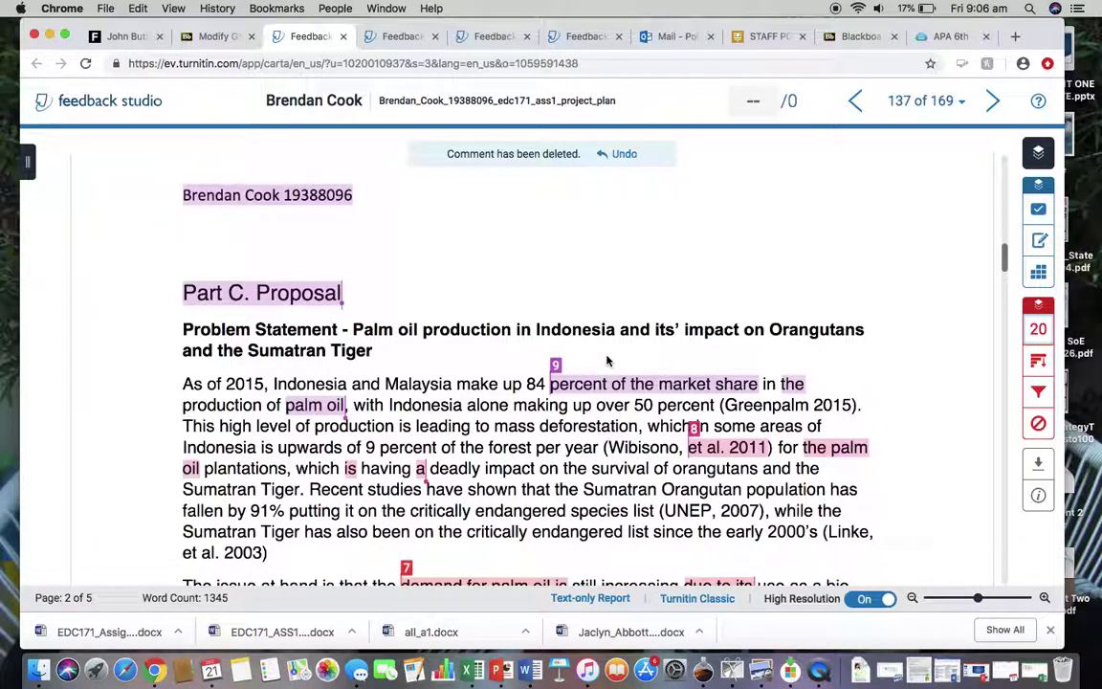
left_click(834, 379)
left_click(855, 366)
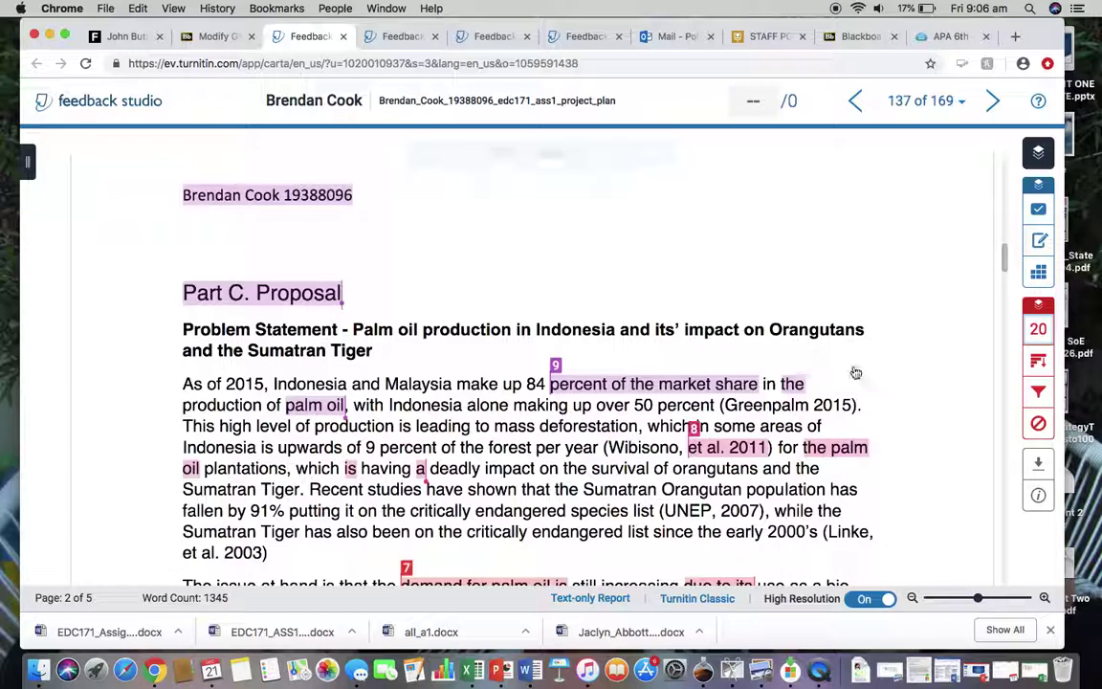
type("Is this a direct quote")
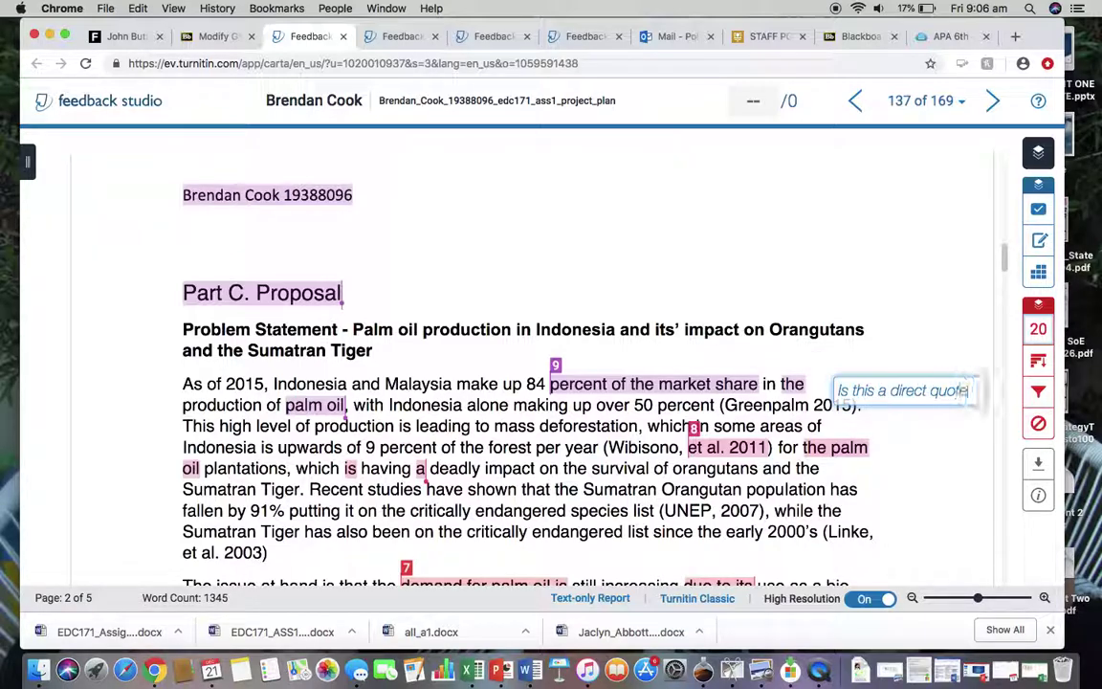
type("?")
left_click(903, 547)
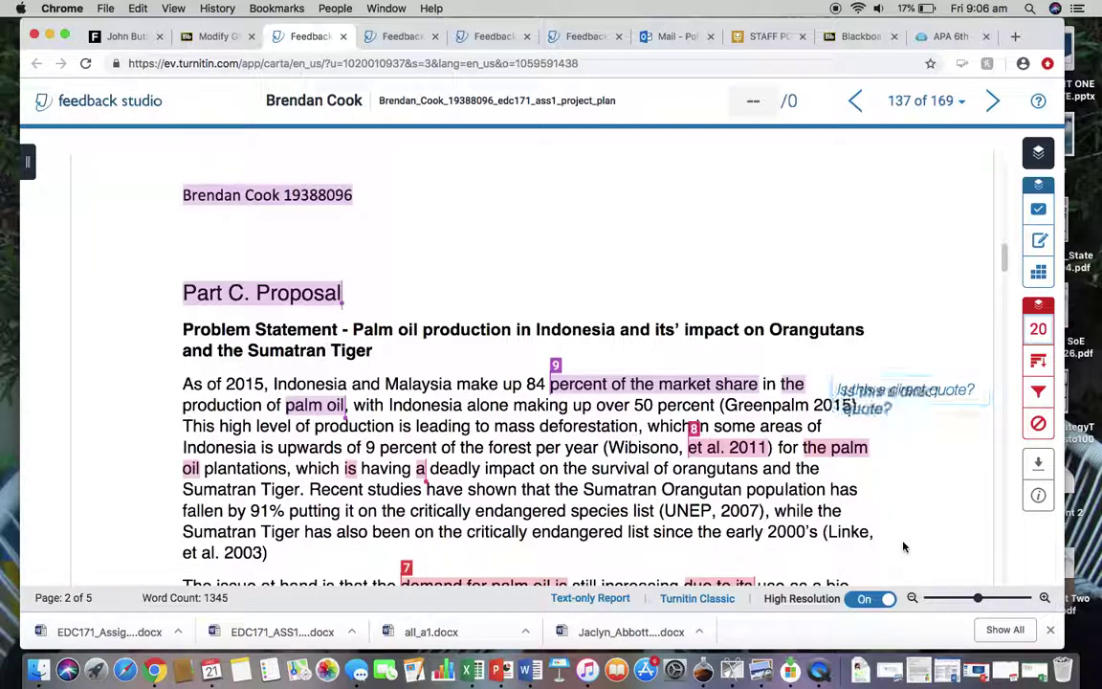
left_click_drag(842, 387, 770, 361)
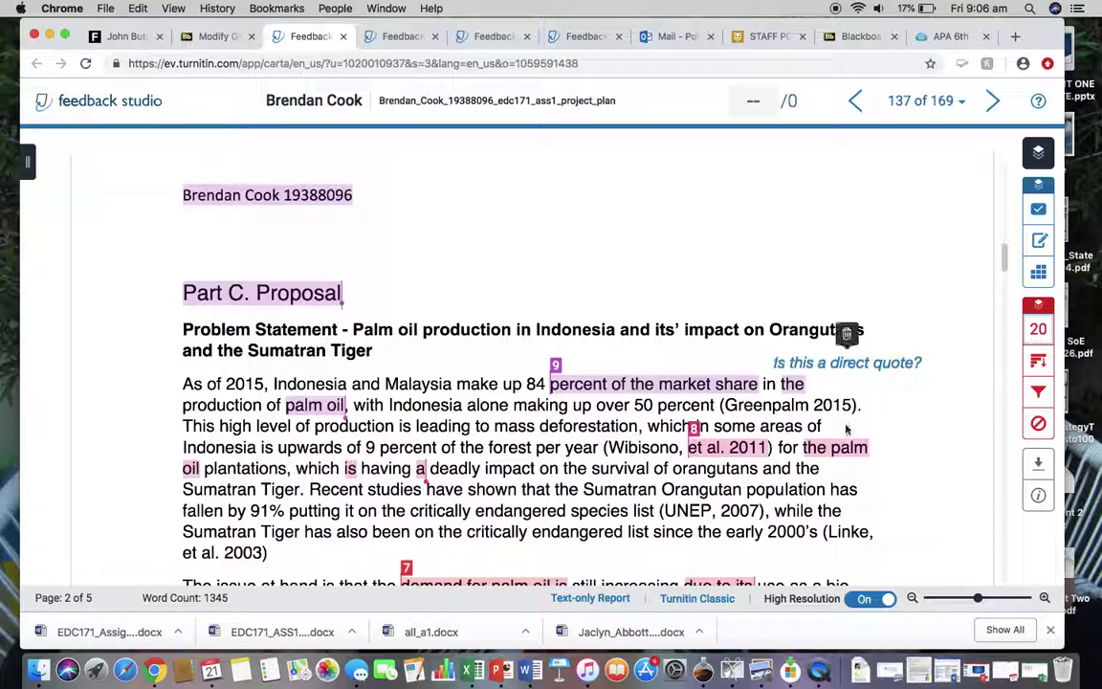
mouse_move(786, 368)
left_click(847, 334)
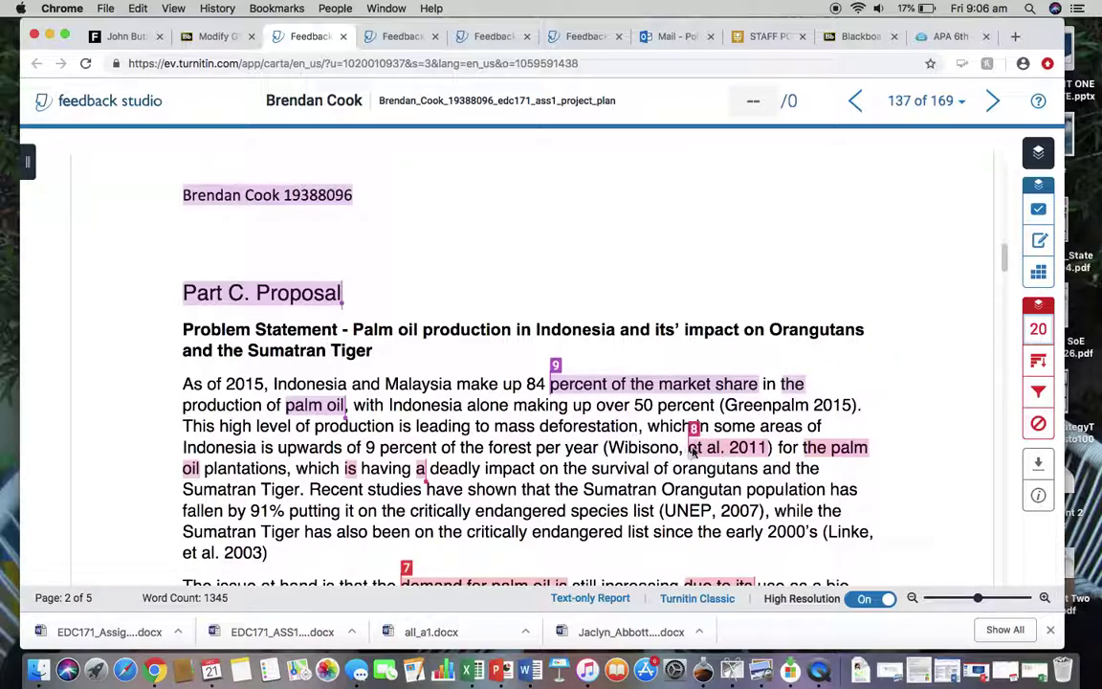
right_click(704, 451)
left_click(700, 450)
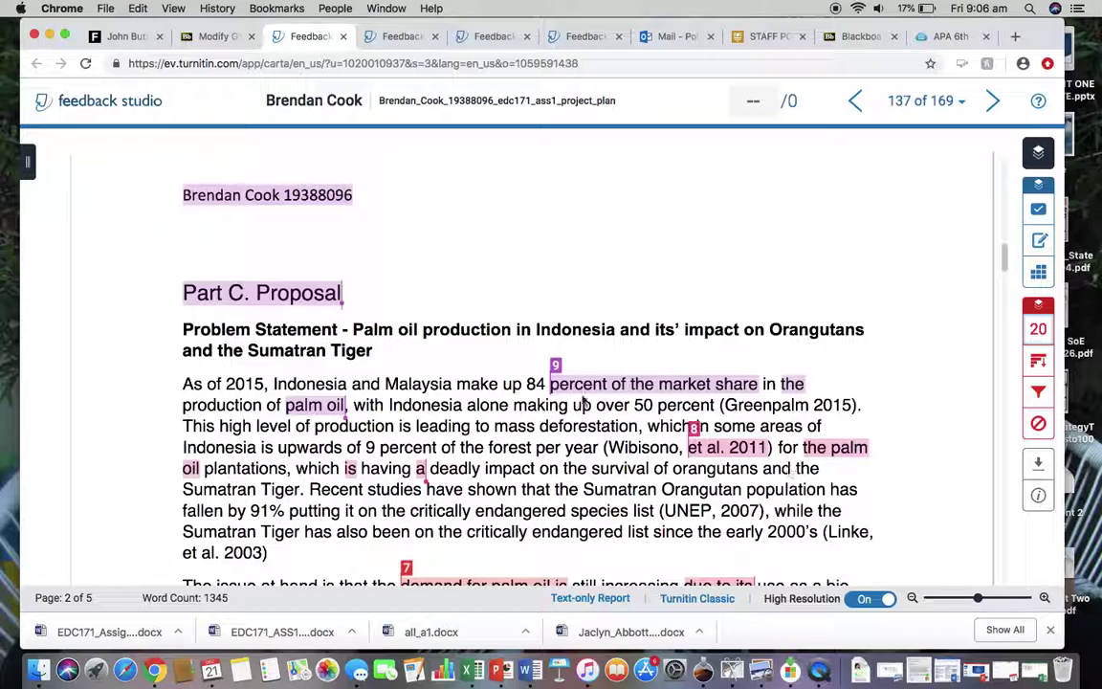
Scroll through the proposal to the Proposed Methodology section on page 3.
scroll(579, 394, "down", 5)
scroll(856, 239, "up", 3)
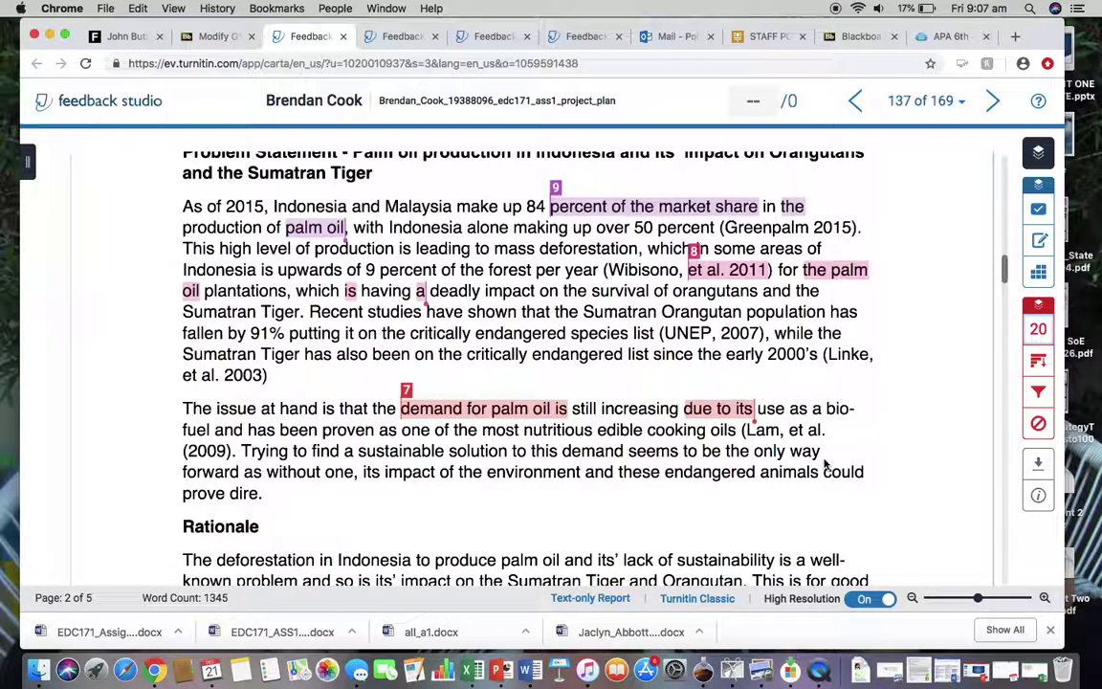
scroll(824, 464, "down", 10)
scroll(825, 464, "down", 7)
scroll(589, 268, "up", 1)
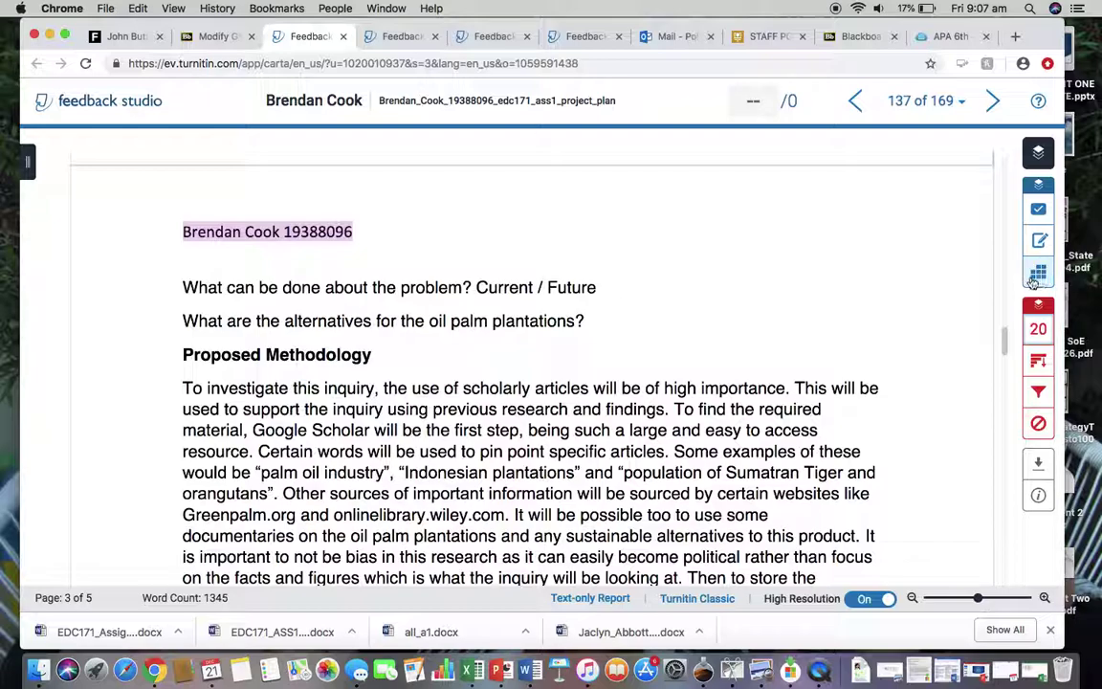
In the EDC171 Project Plan grading form, score the Voki criterion 3 out of 5.
left_click(1037, 274)
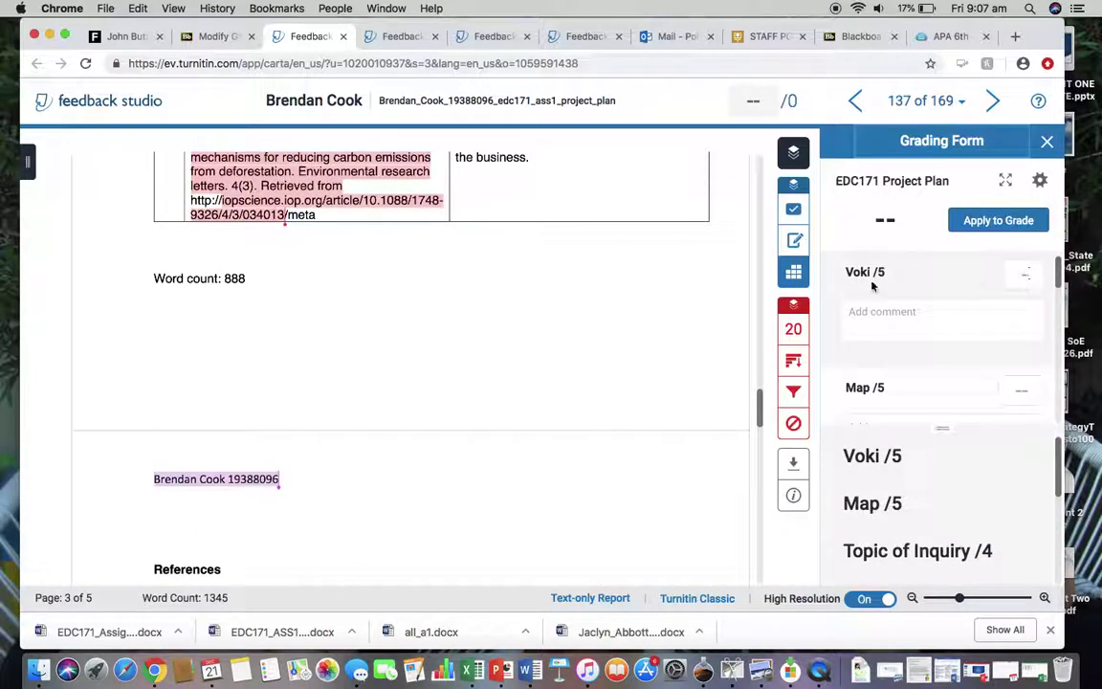
left_click(867, 320)
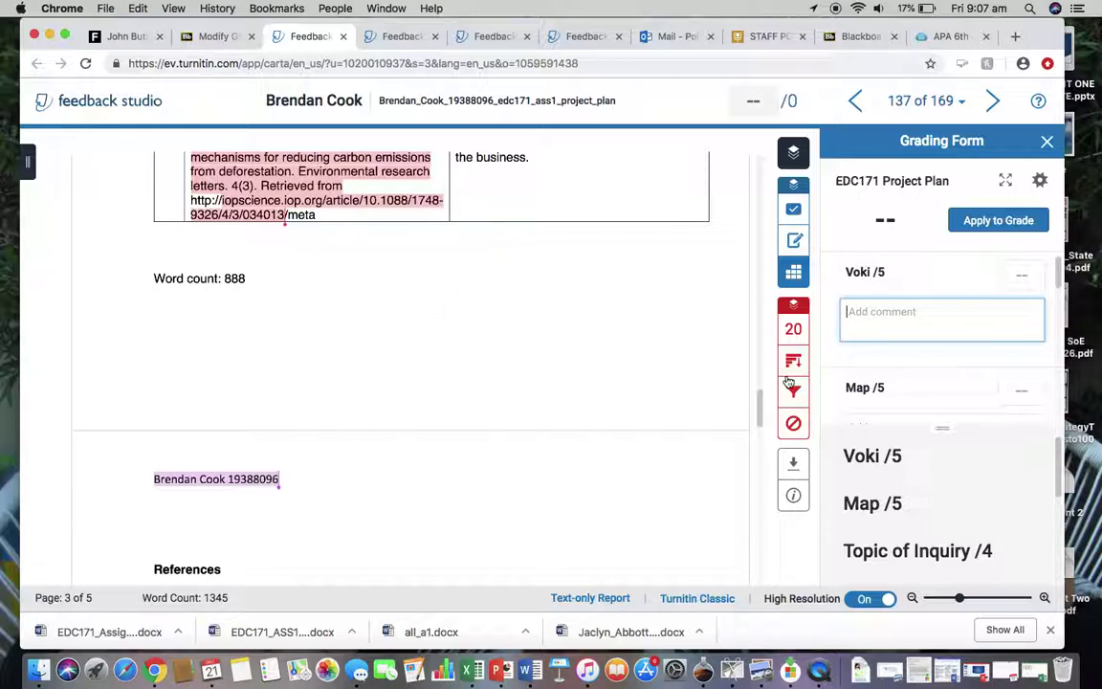
left_click(1022, 275)
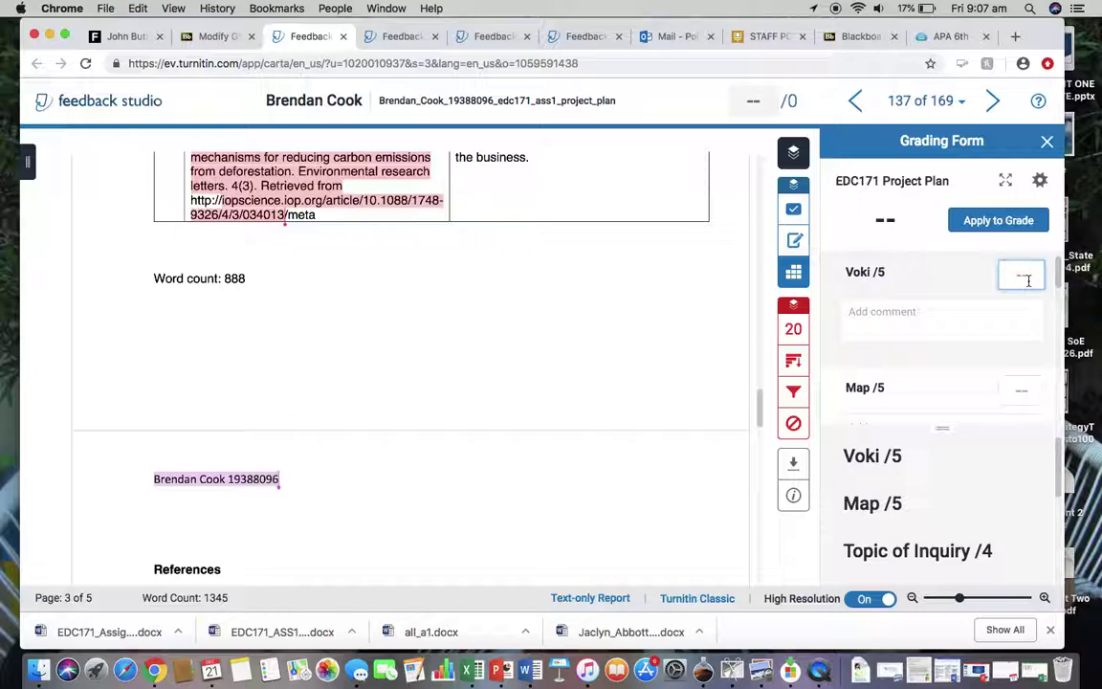
type("3")
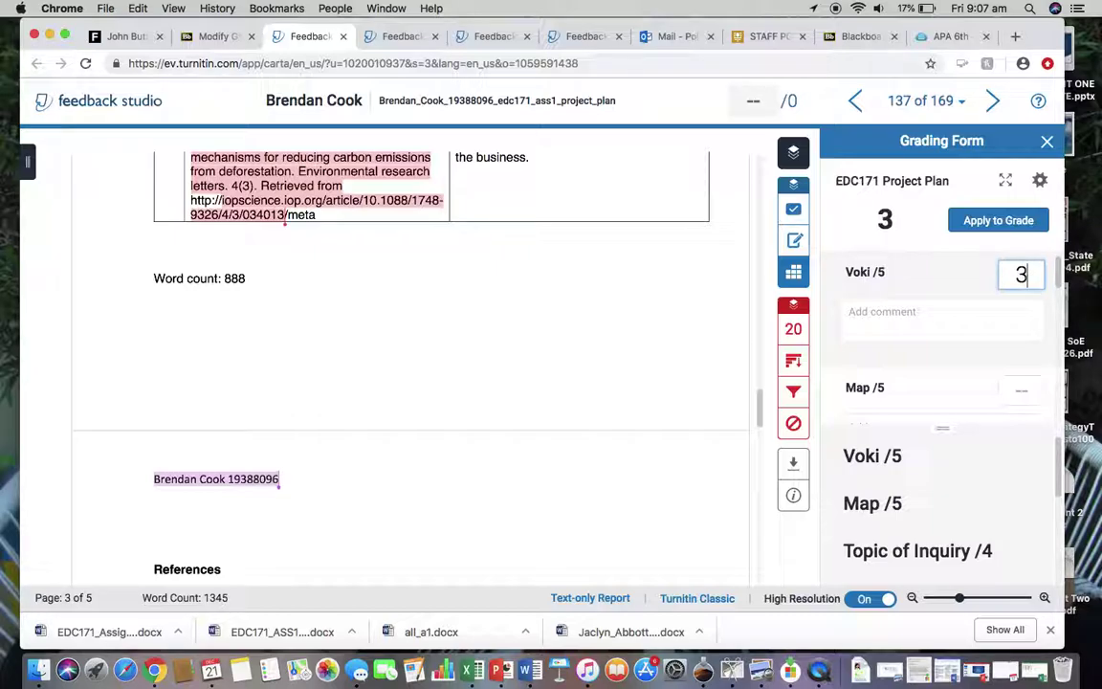
left_click(909, 314)
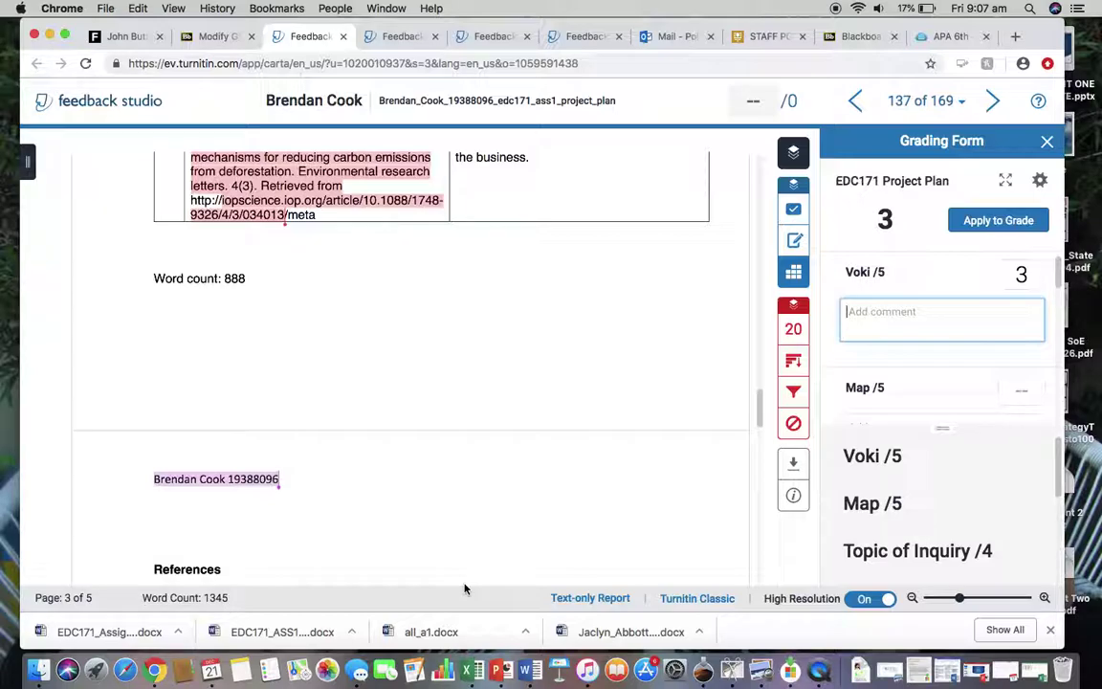
left_click(863, 672)
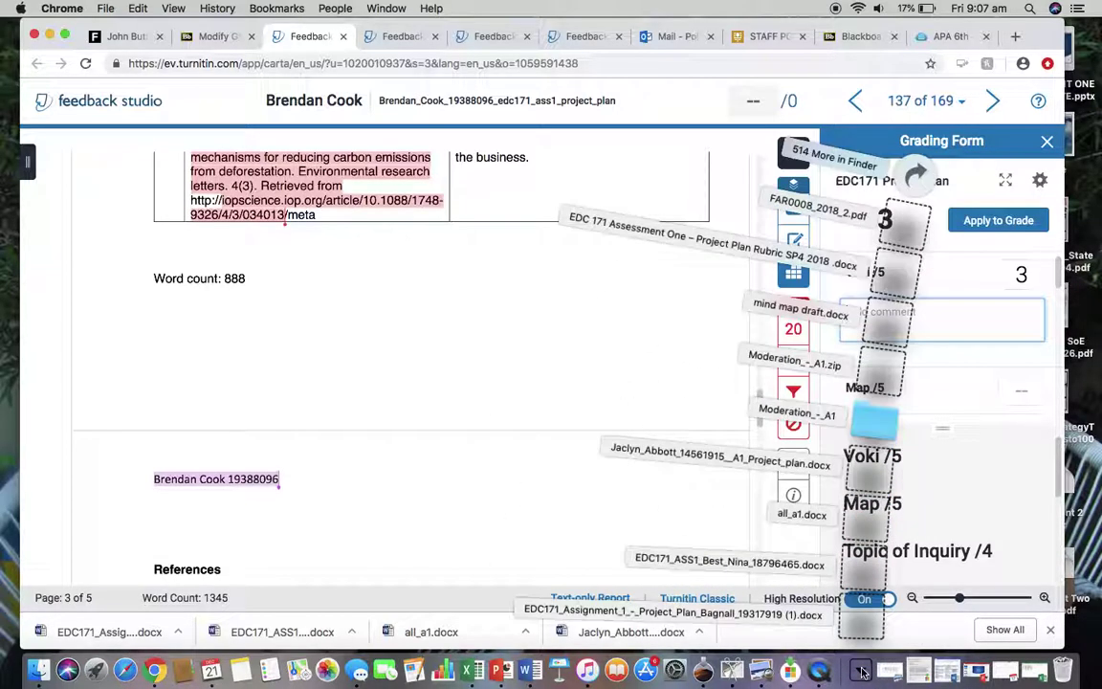
Paste the Proficient Voki descriptor from the EDC 171 rubric document into the Voki comment.
left_click(885, 268)
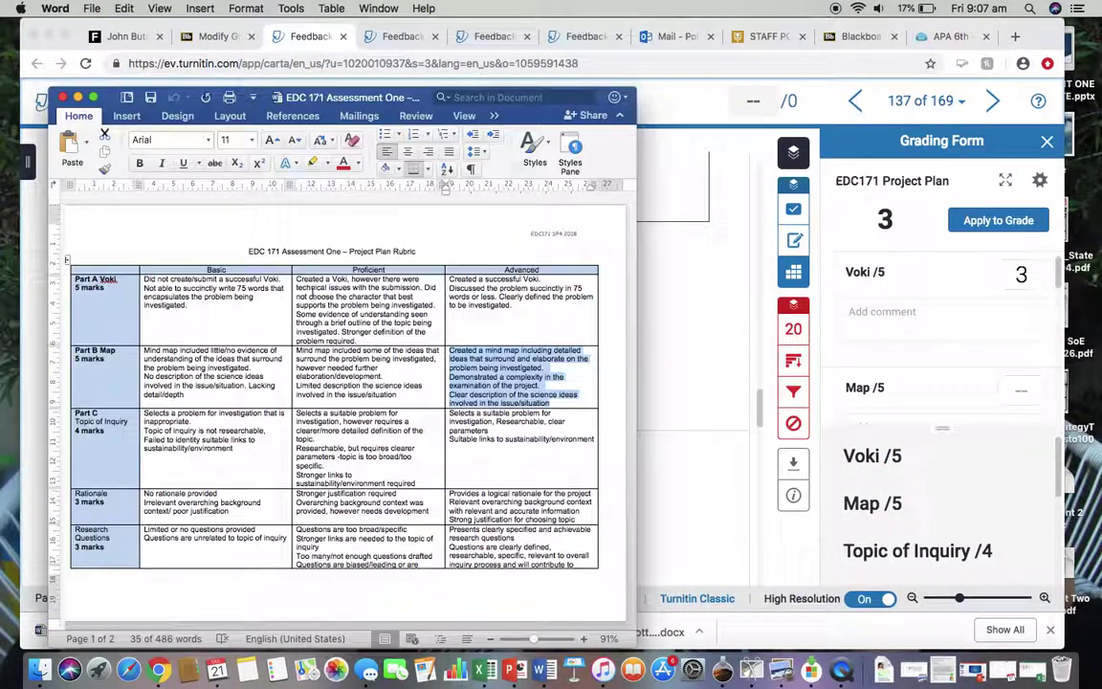
left_click(296, 283)
key("super+c")
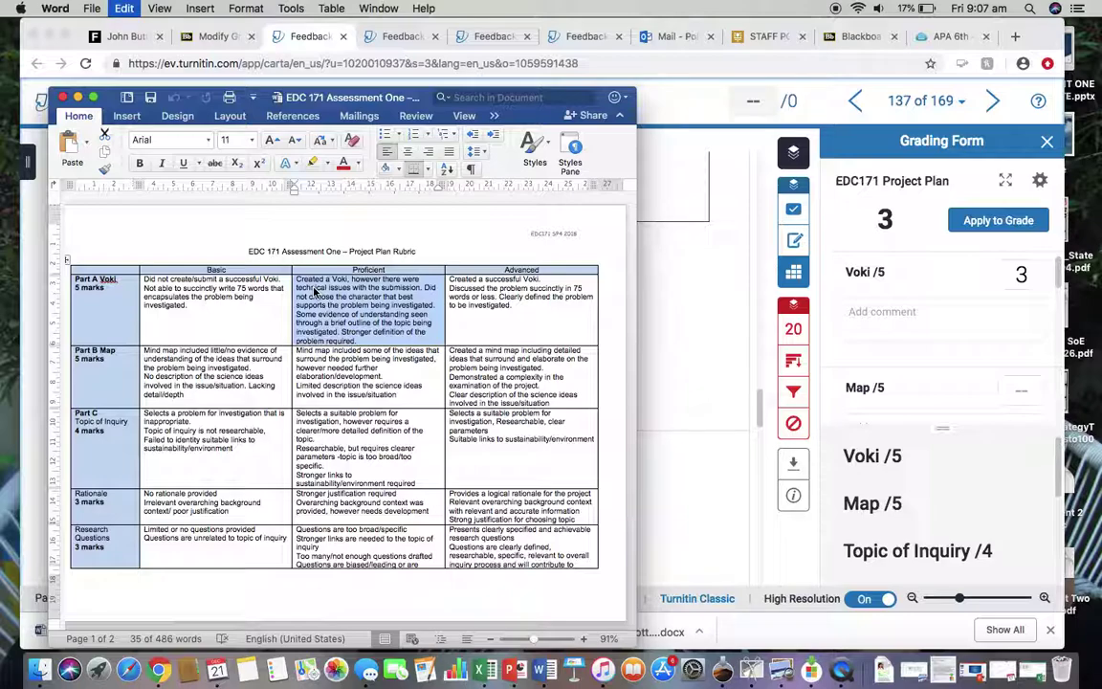
left_click(938, 319)
left_click(863, 314)
key("super+v")
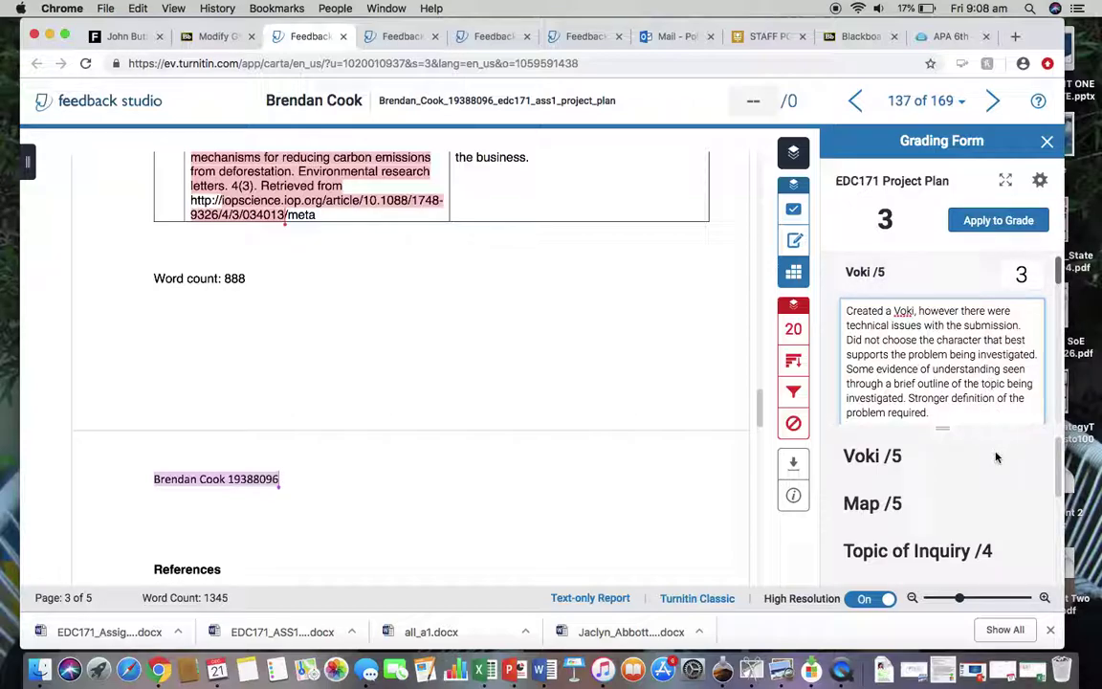
Delete all pasted text from the Voki /5 criterion comment, leaving it empty.
left_click_drag(930, 412, 919, 398)
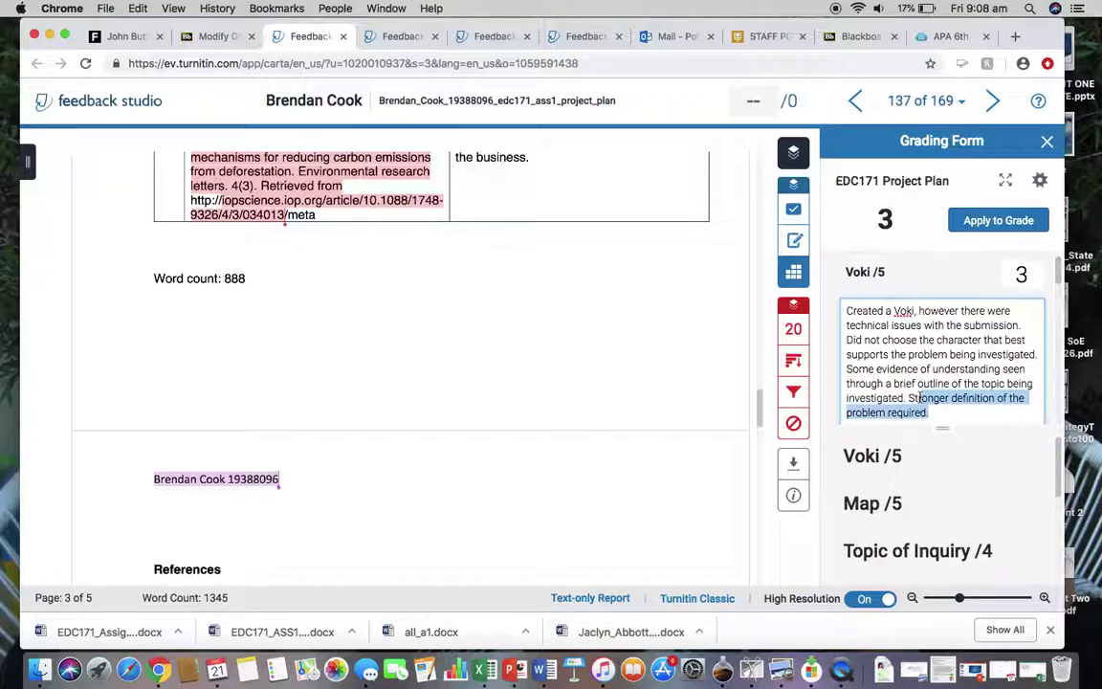
left_click_drag(848, 308, 865, 325)
left_click(865, 325)
left_click(933, 414)
left_click_drag(933, 413, 846, 325)
key("BackSpace")
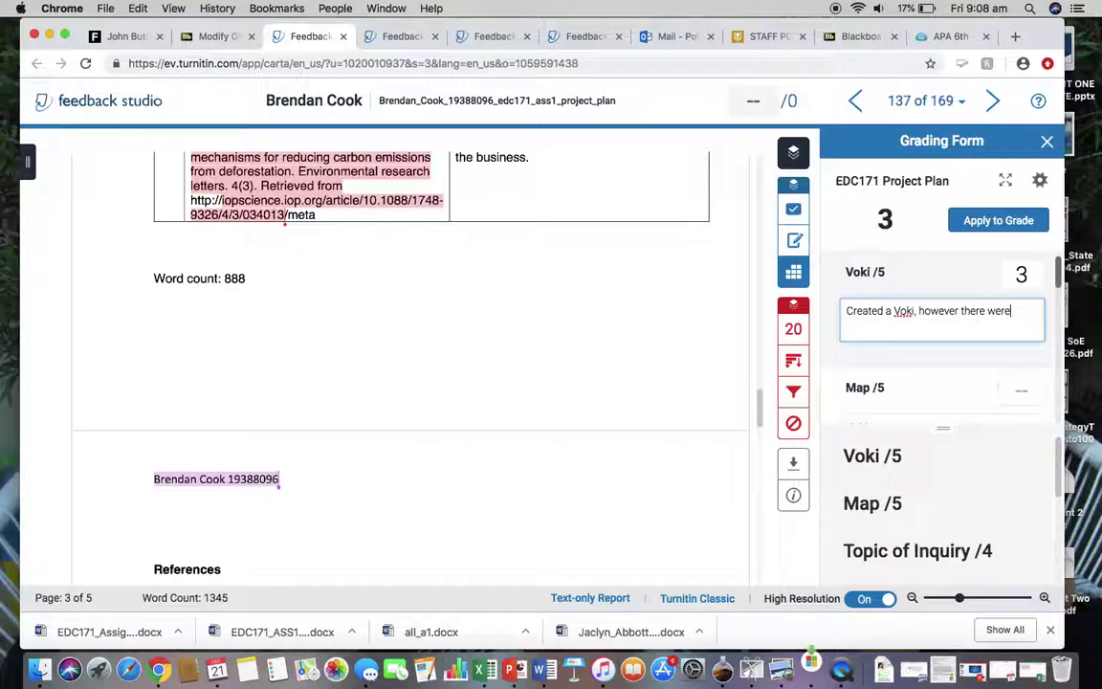
left_click_drag(1027, 308, 845, 310)
key("BackSpace")
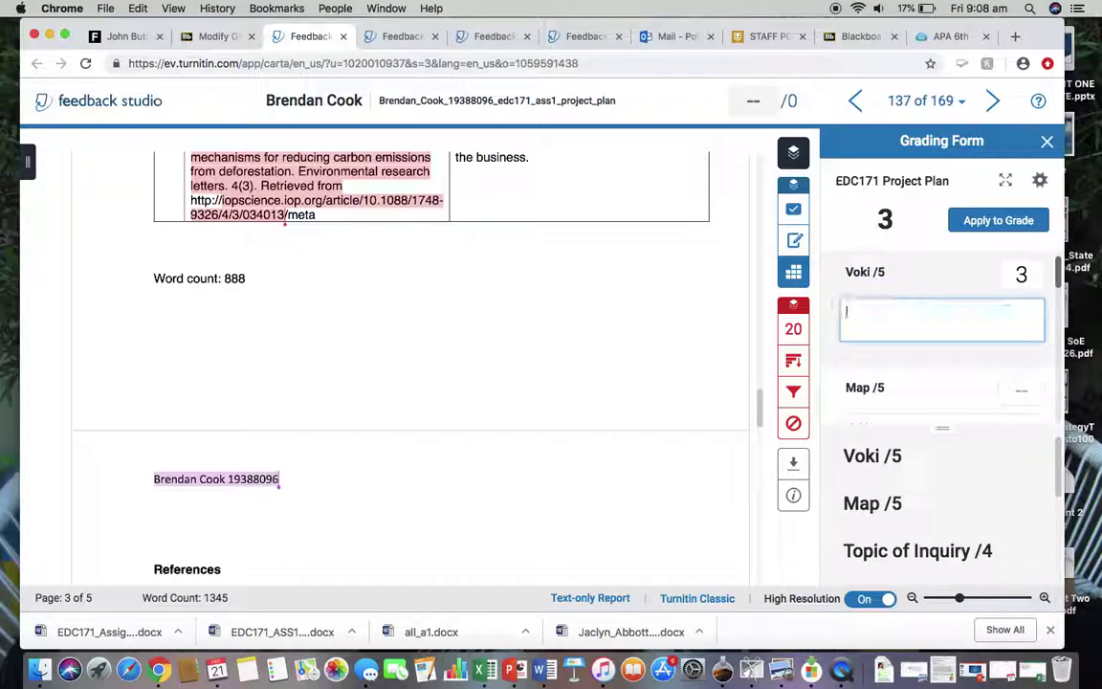
left_click_drag(1057, 276, 1044, 424)
Enter 4 for APA Referencing and apply the rubric total of 7 as the grade.
left_click(1019, 332)
type("4")
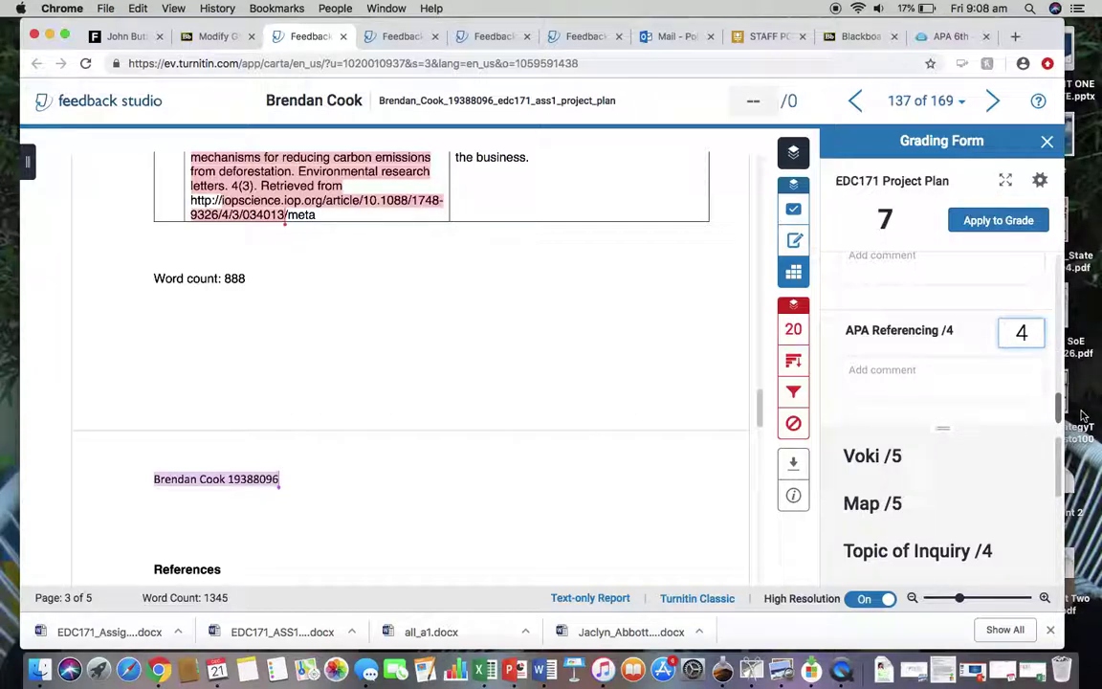
left_click_drag(1058, 404, 1059, 381)
left_click(998, 221)
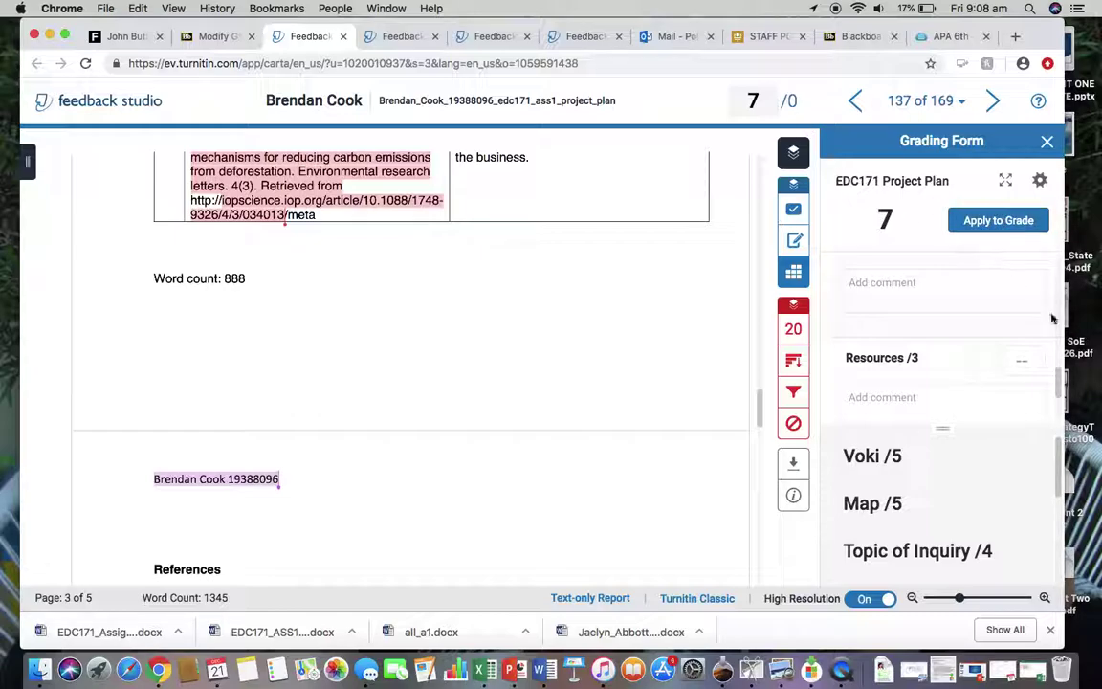
Clear the APA Referencing and Voki /5 scores in the grading form.
left_click_drag(1057, 406, 1054, 258)
key("BackSpace")
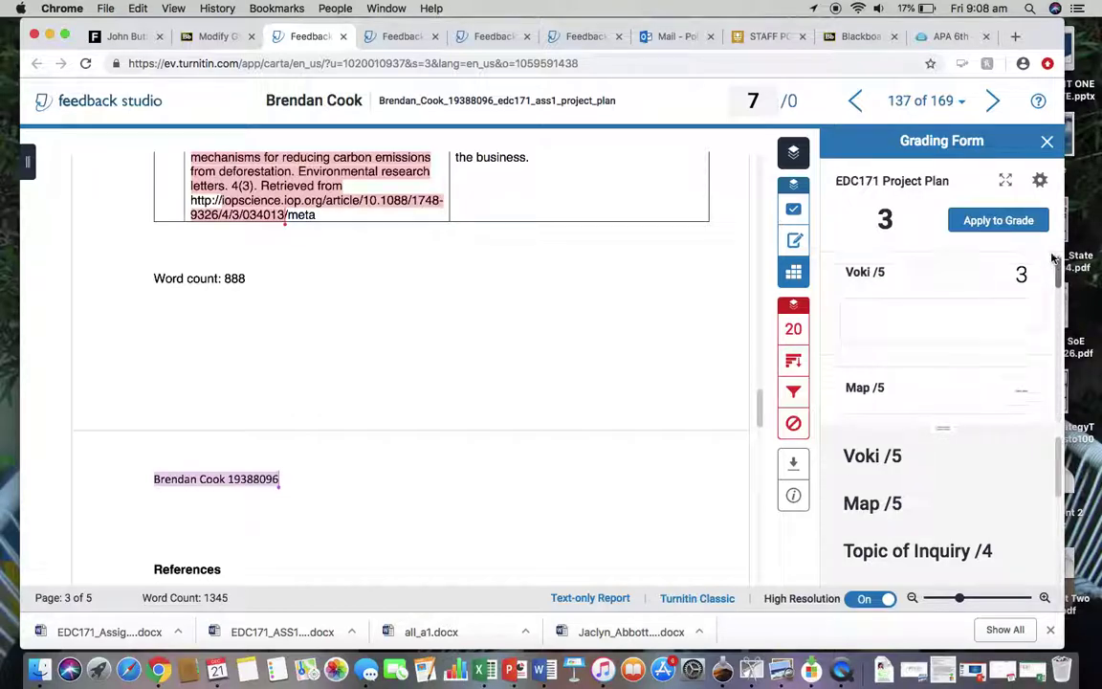
left_click(1021, 276)
key("BackSpace")
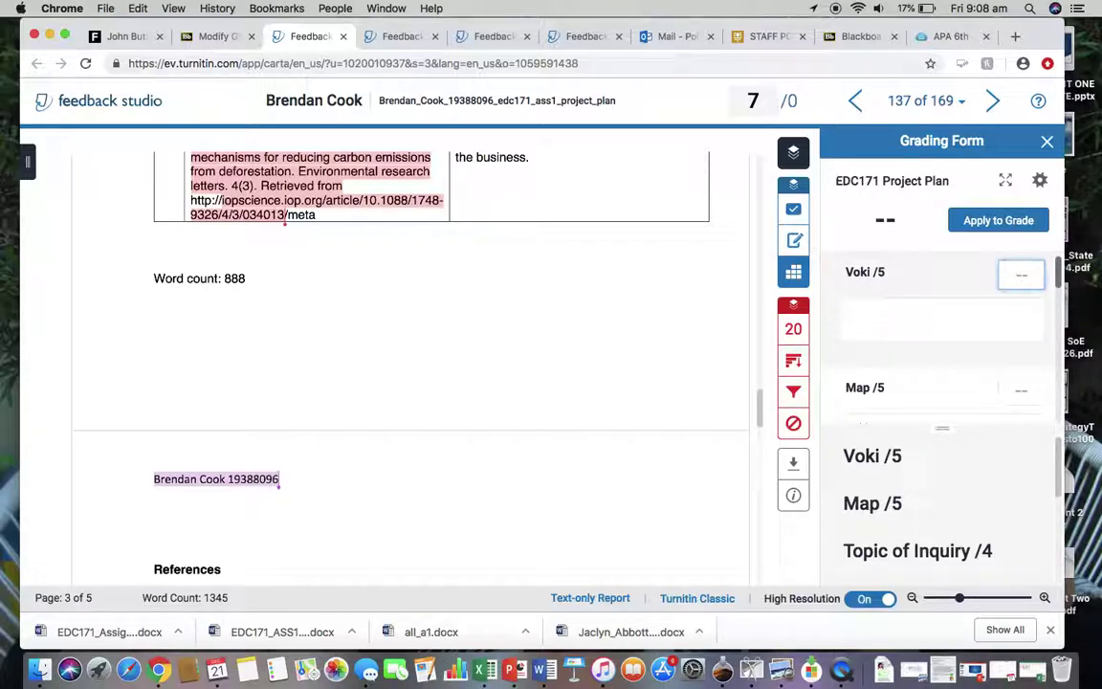
Add the Feedback Summary text comment 'Thank you for your submission... I look forward to reading'.
left_click(793, 242)
left_click(892, 334)
type("Thank you foryo")
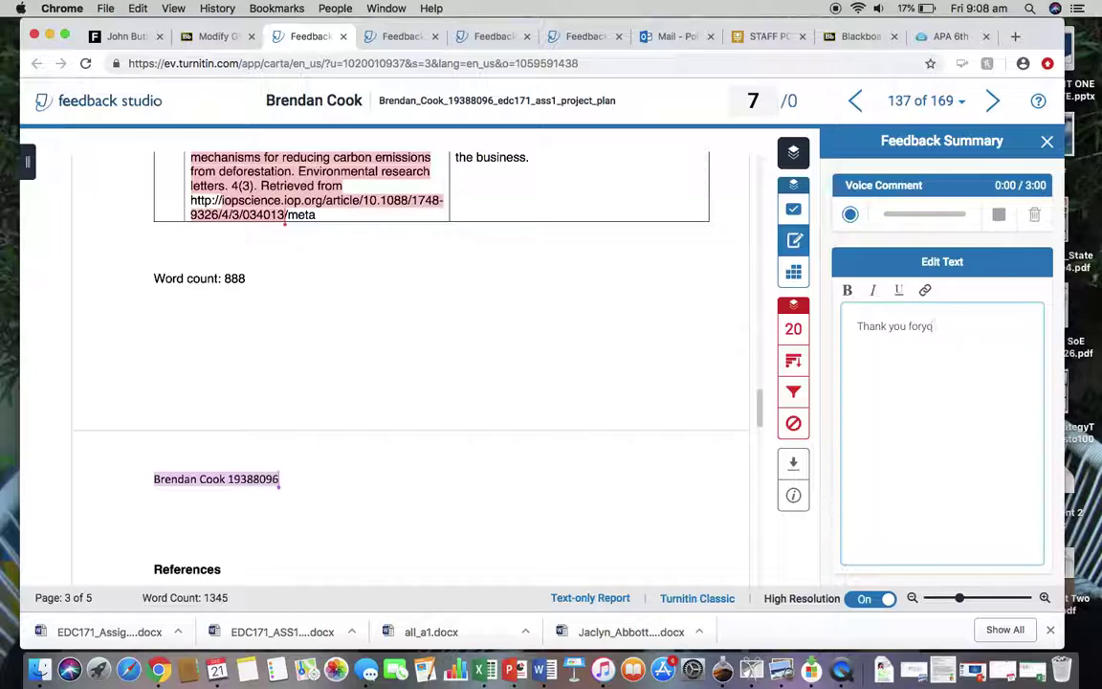
type("u your submission....")
type("I look forw")
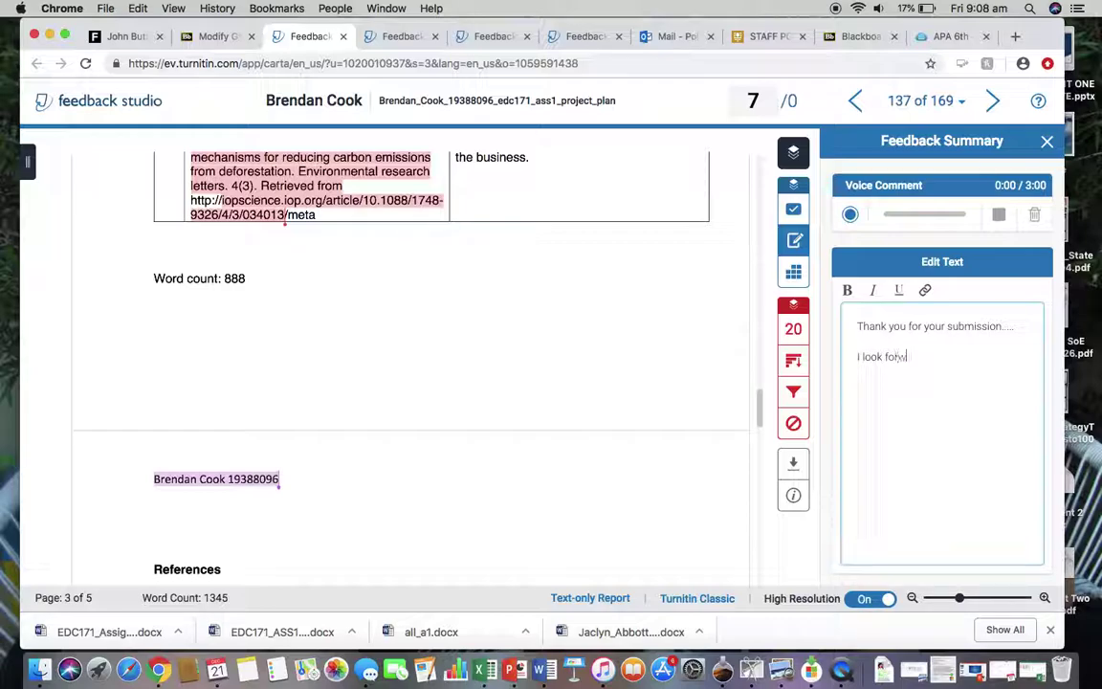
type("ard to reading")
left_click(793, 271)
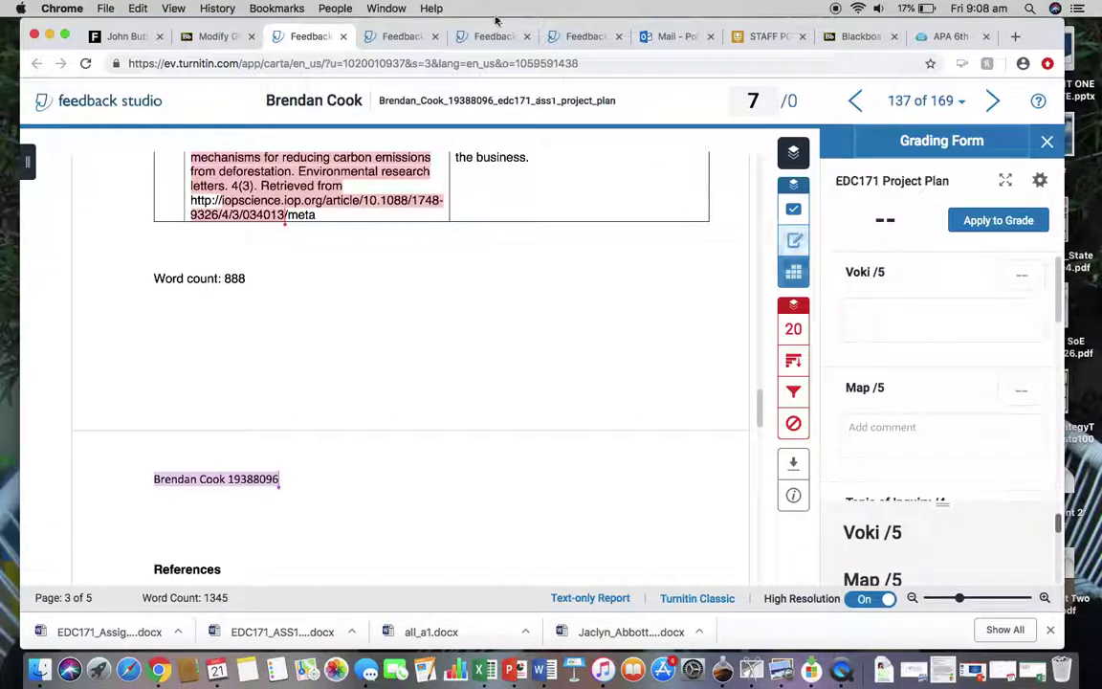
Close the Feedback Studio tab and confirm leaving the site.
left_click(344, 37)
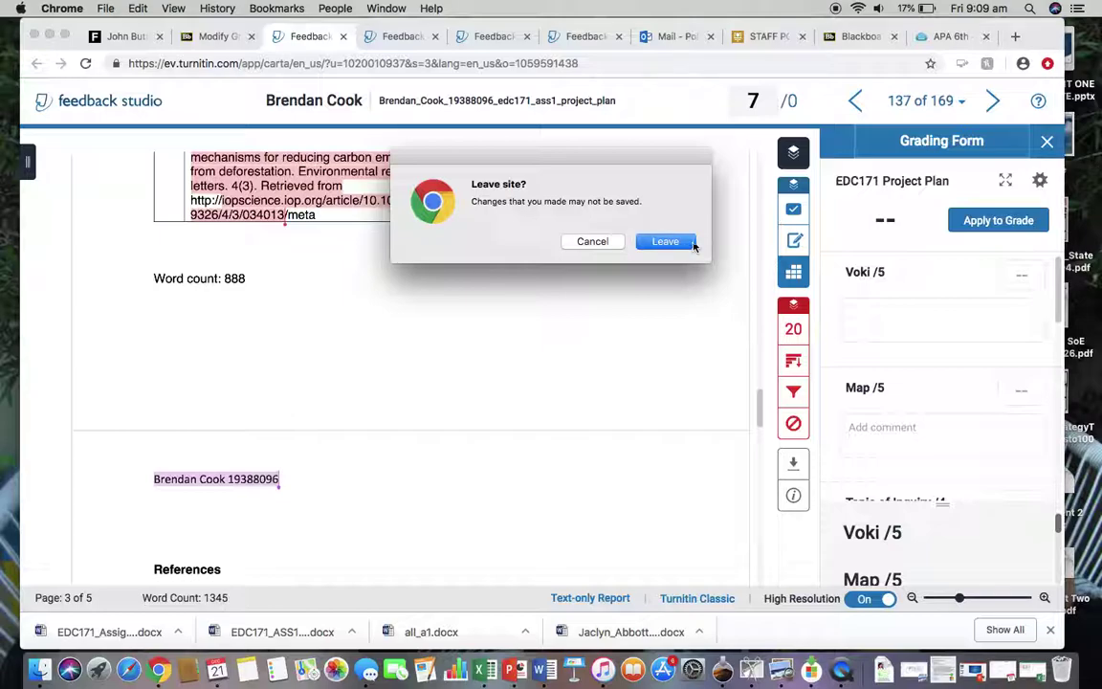
left_click(666, 242)
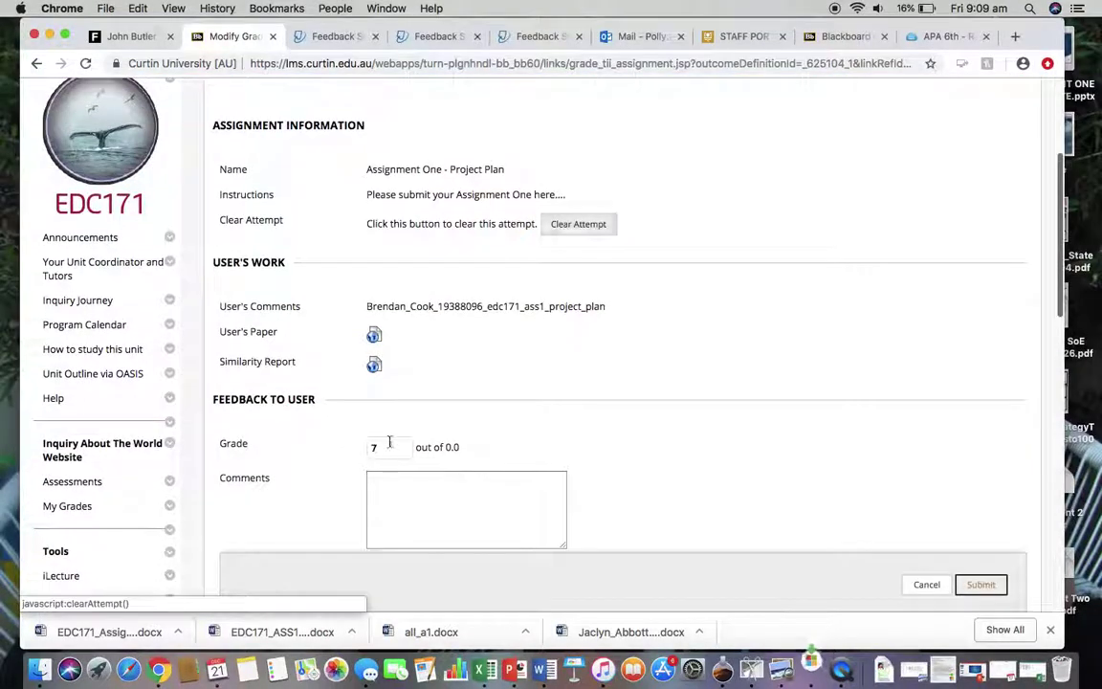
Submit the grade of 7, acknowledge the Grade Updated confirmation and return to the Grade Centre.
scroll(520, 480, "down", 4)
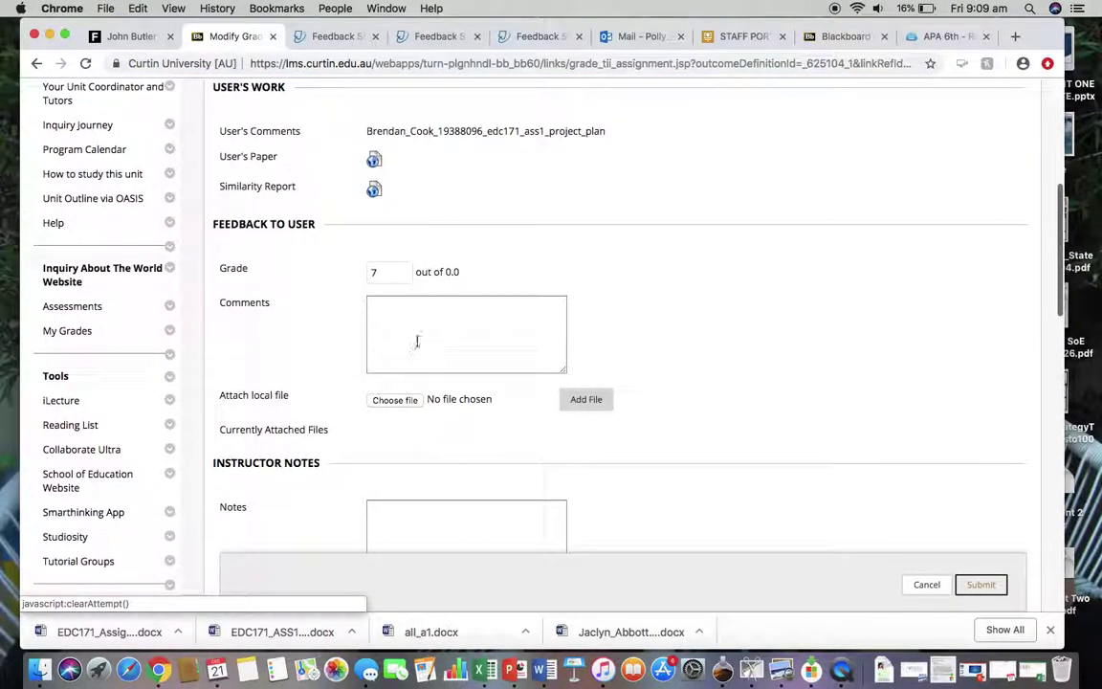
left_click(980, 587)
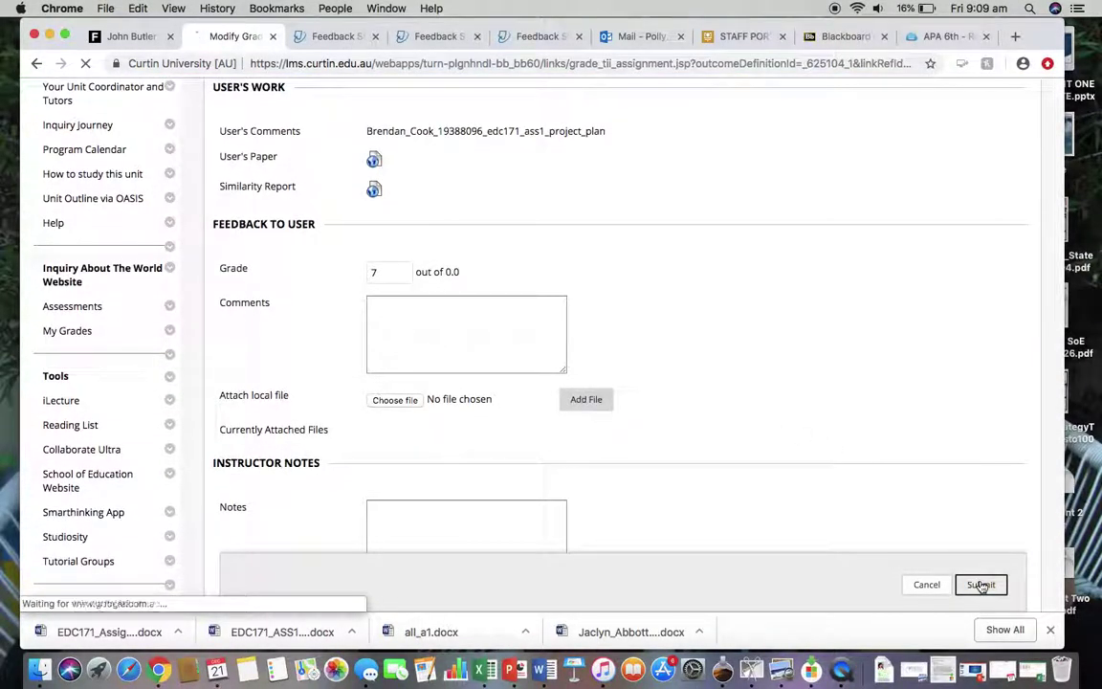
scroll(910, 427, "down", 6)
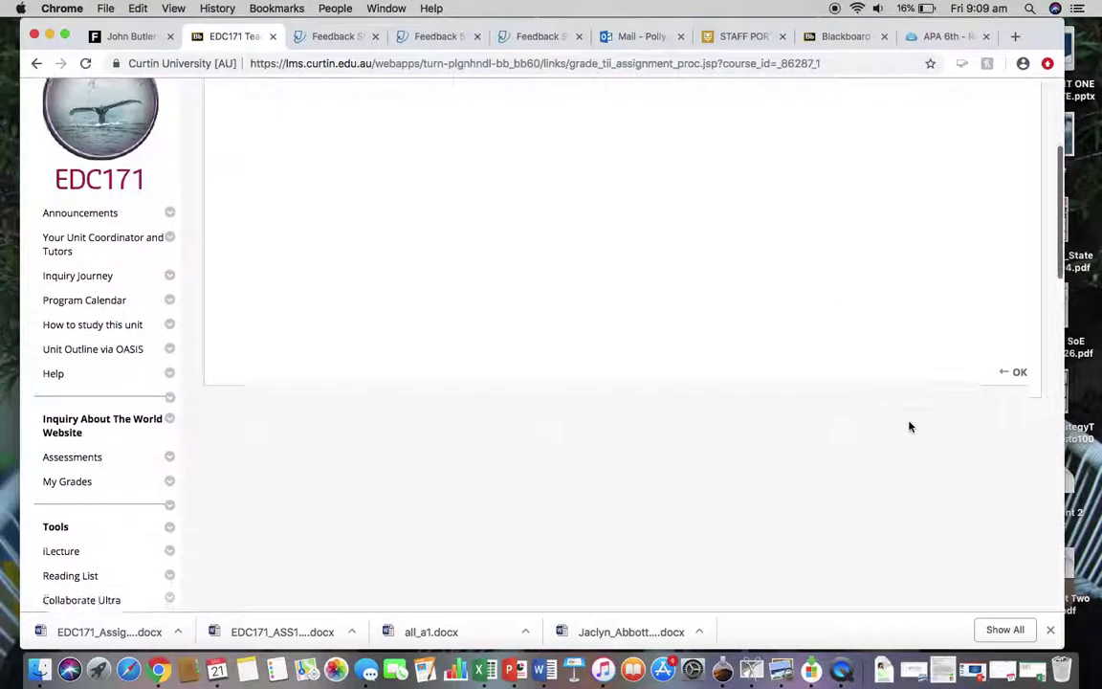
left_click(1017, 369)
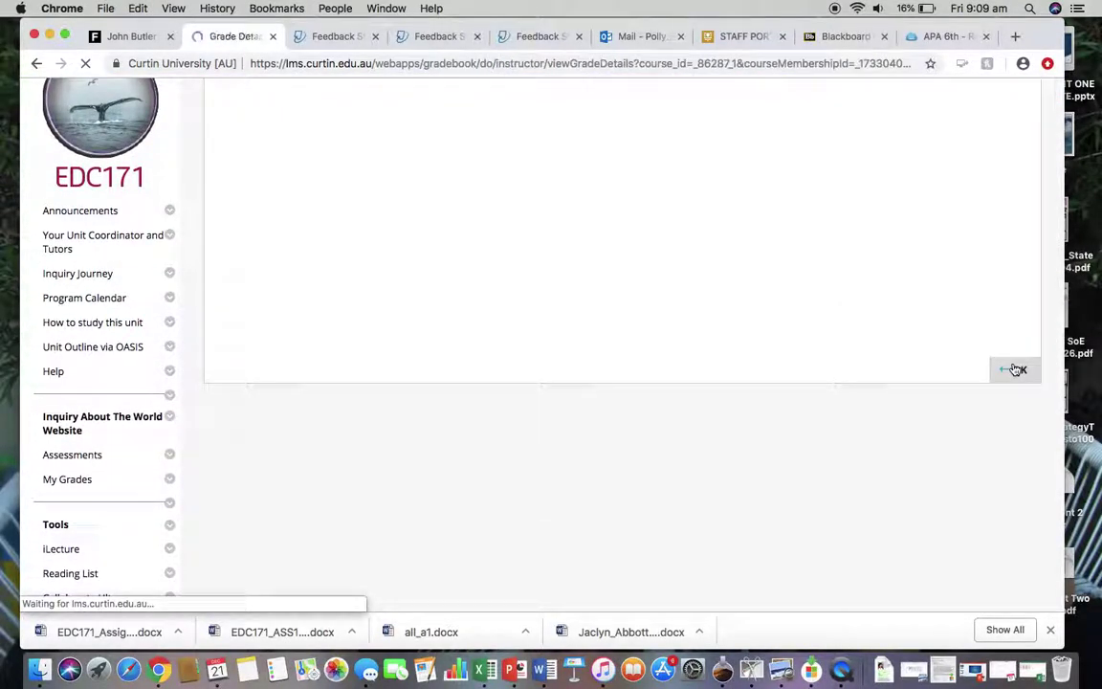
scroll(737, 365, "down", 3)
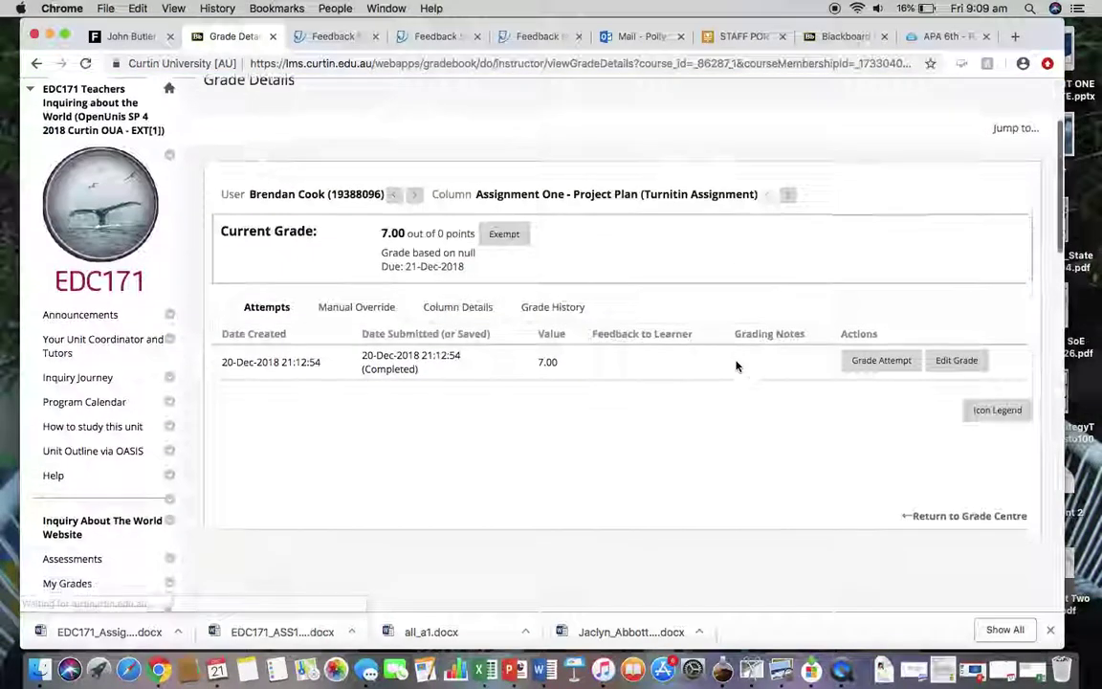
left_click(981, 515)
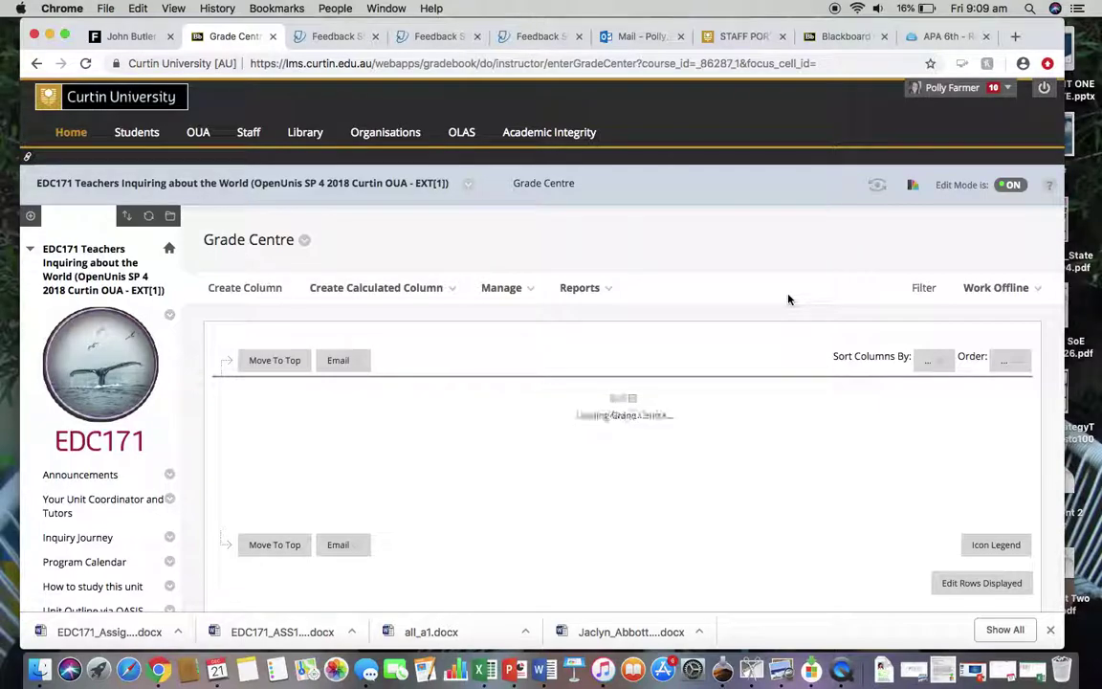
Enter the marker's name in the student's A1 Marker cell.
scroll(789, 299, "down", 3)
scroll(788, 300, "down", 3)
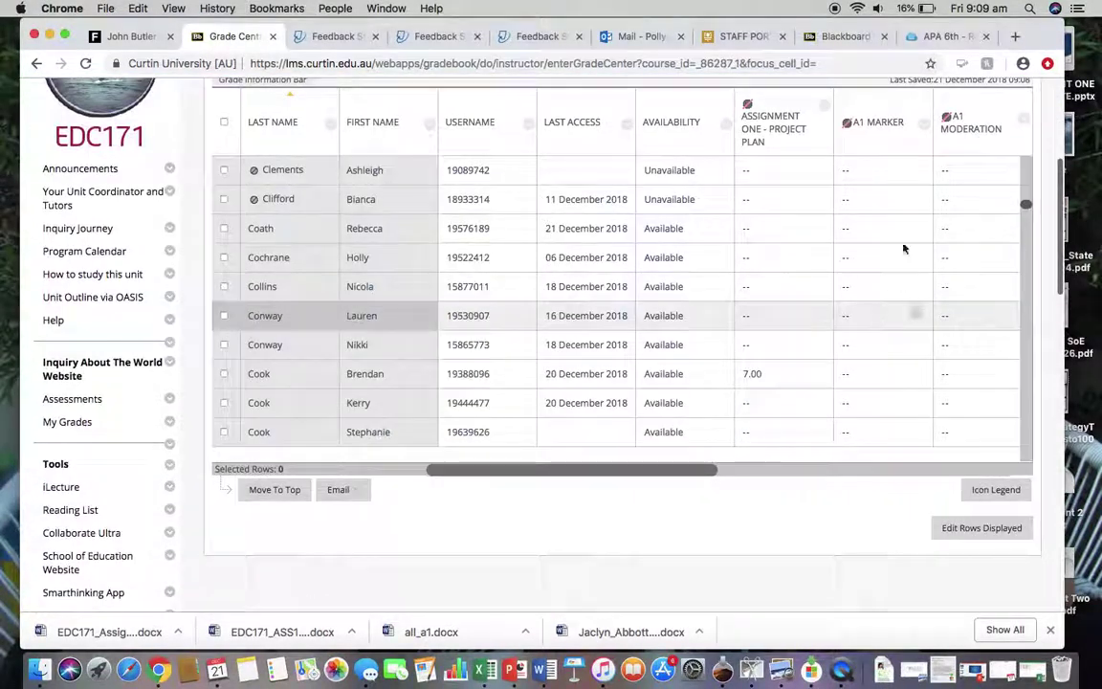
left_click(863, 372)
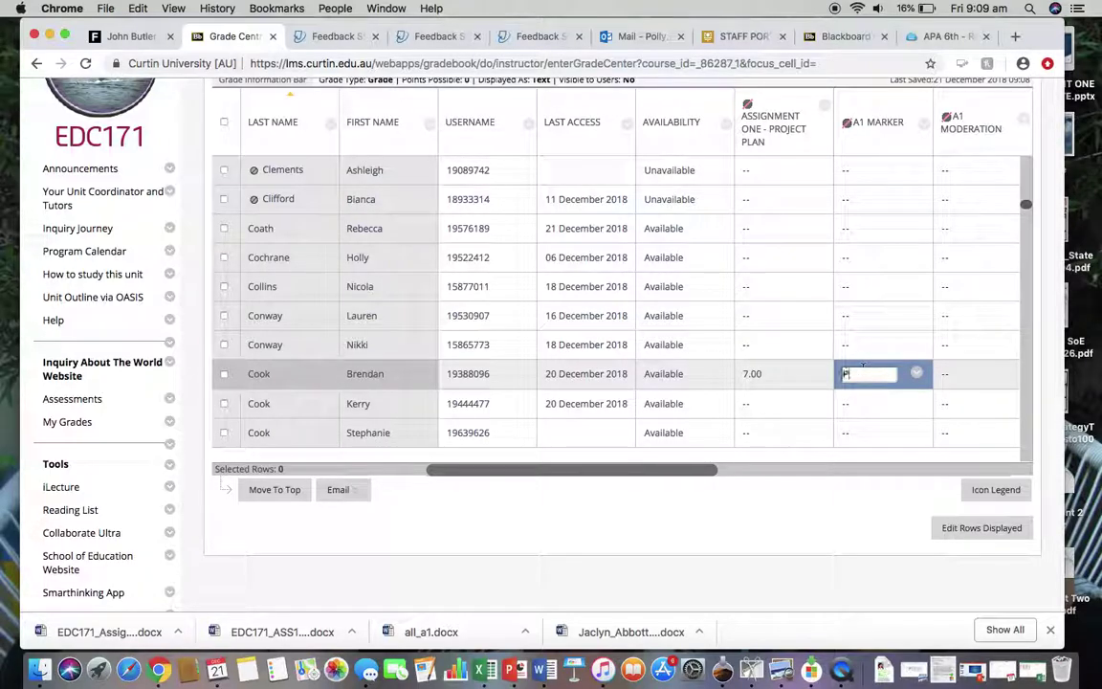
key("Return")
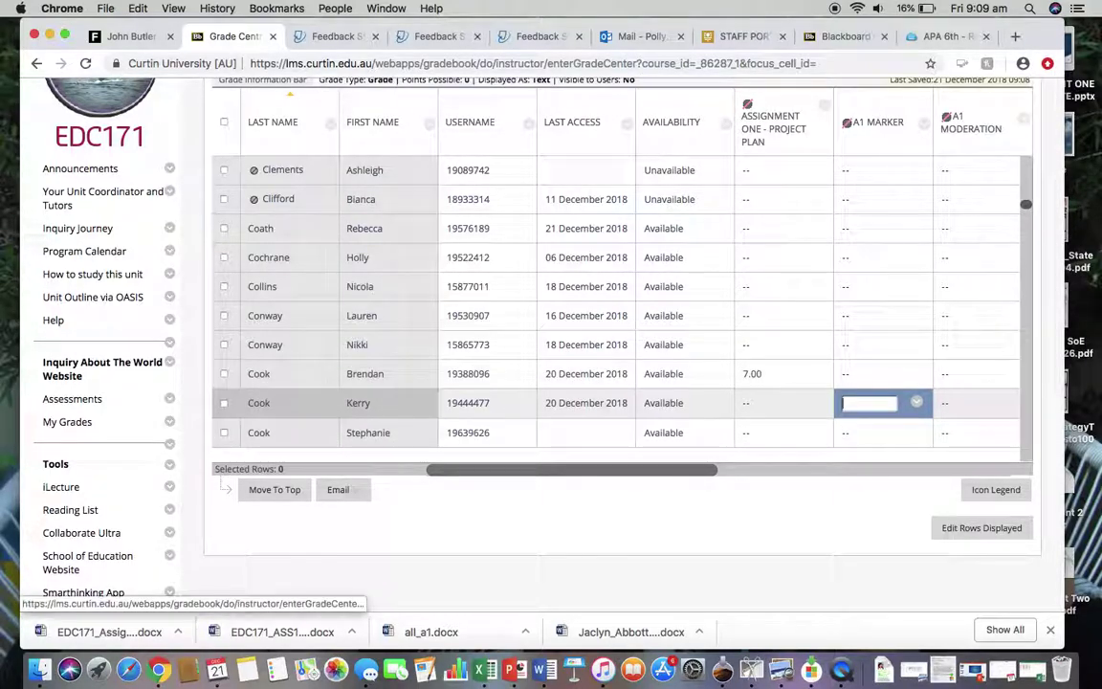
Record the note '***confirm please' in the student's A1 Moderation cell.
key("Up")
key("Tab")
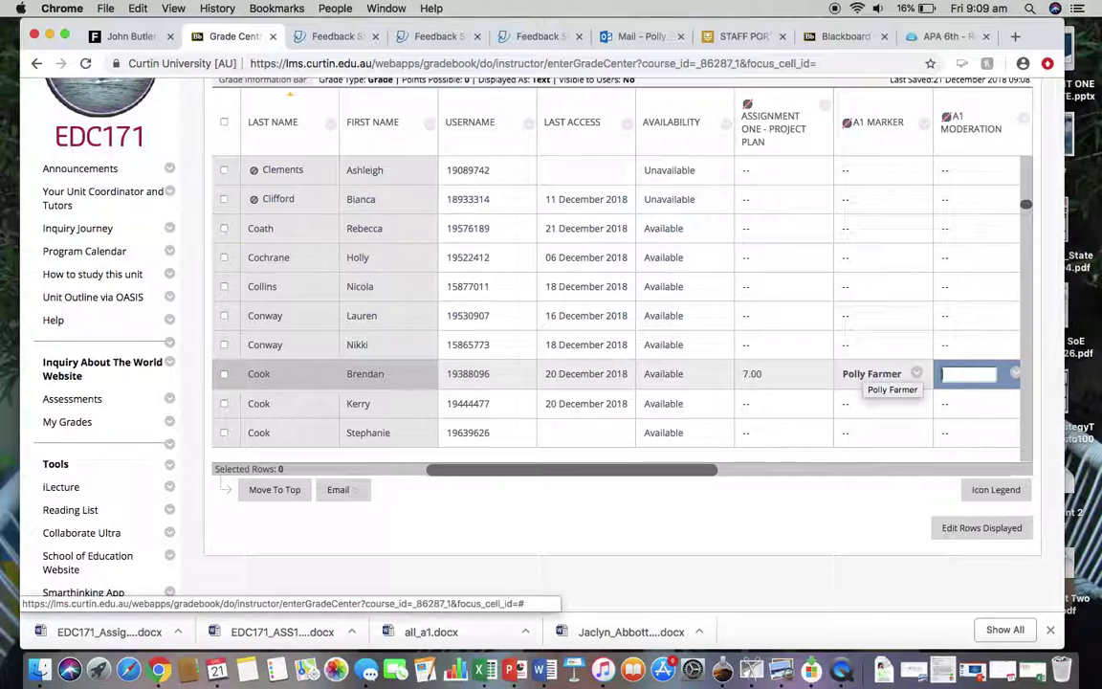
type("P")
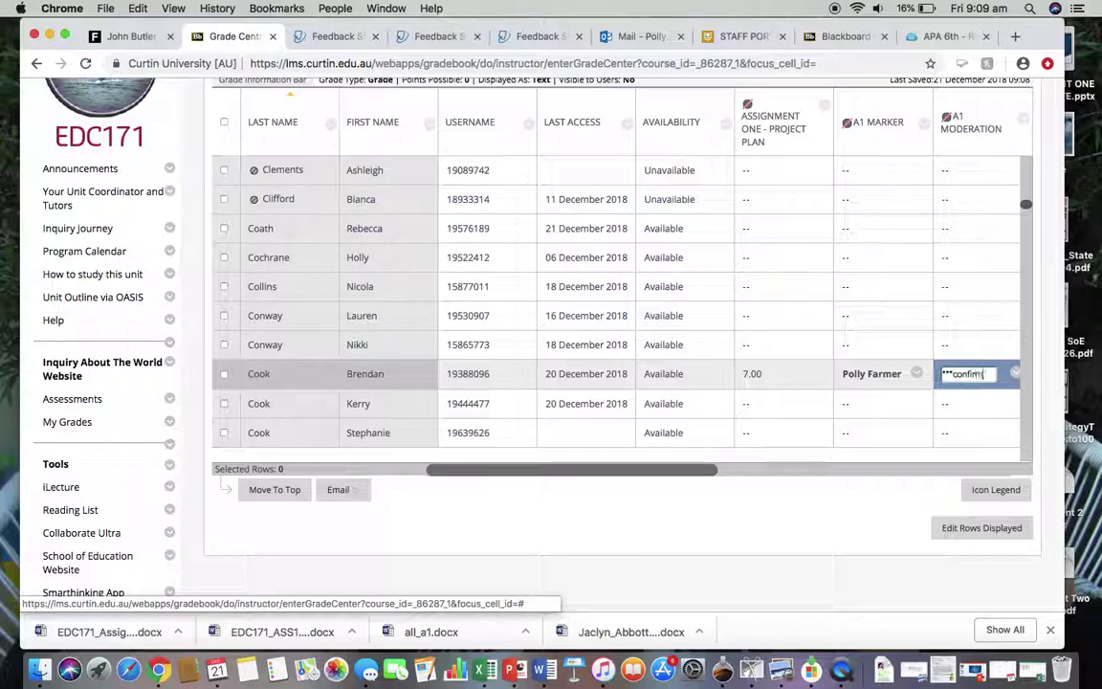
type("**confirm please")
key("Return")
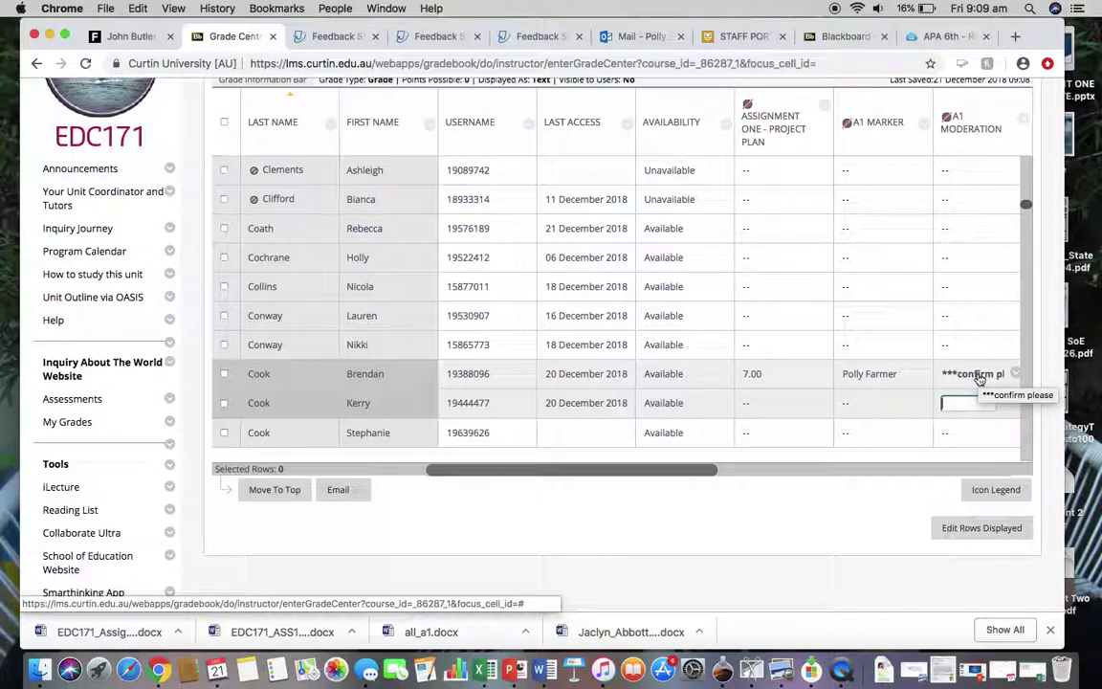
Open the 7.00 grade's attempt and launch the student's paper in Feedback Studio.
left_click(819, 372)
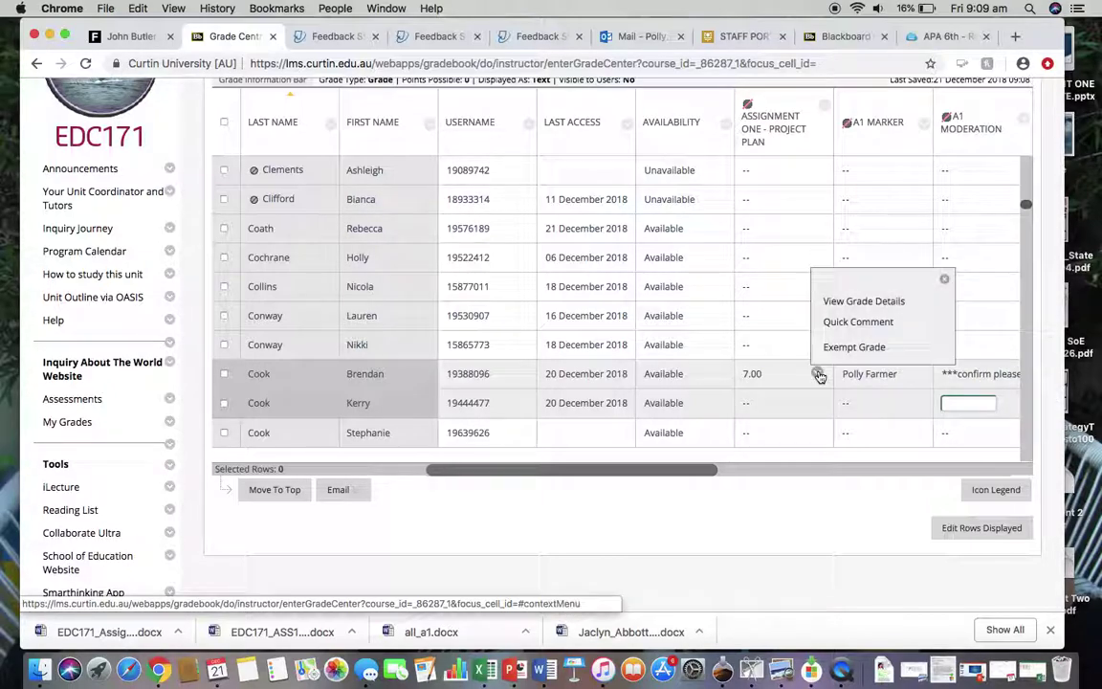
left_click(866, 375)
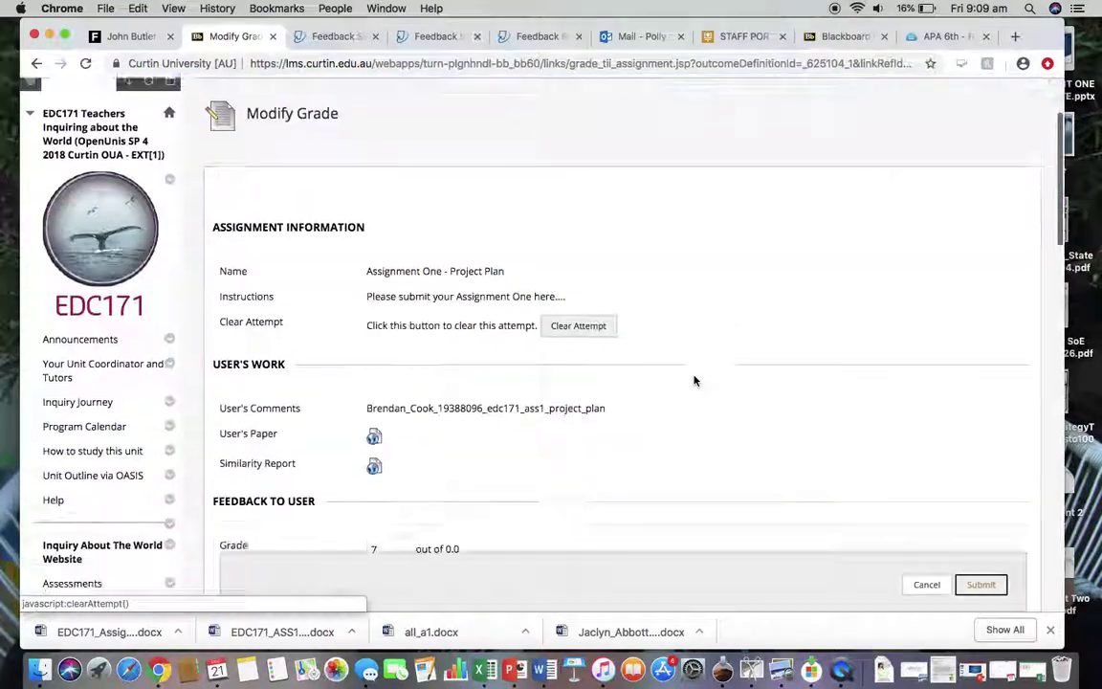
left_click(375, 364)
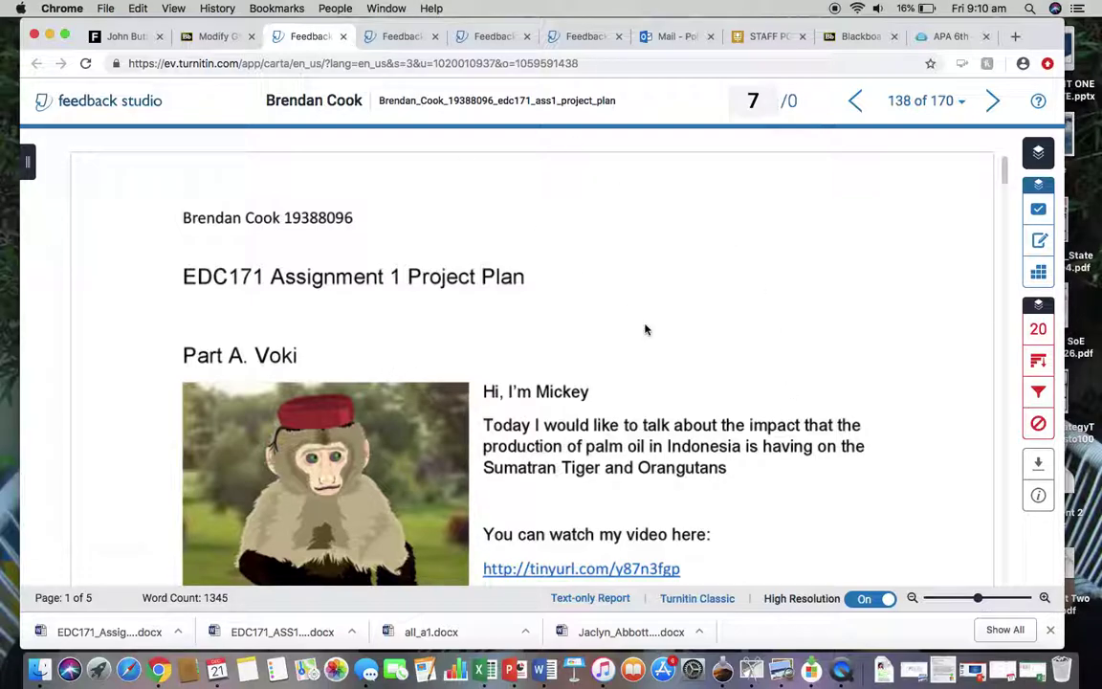
Download the paper's current view as a .docx and open it in Word.
scroll(665, 409, "down", 3)
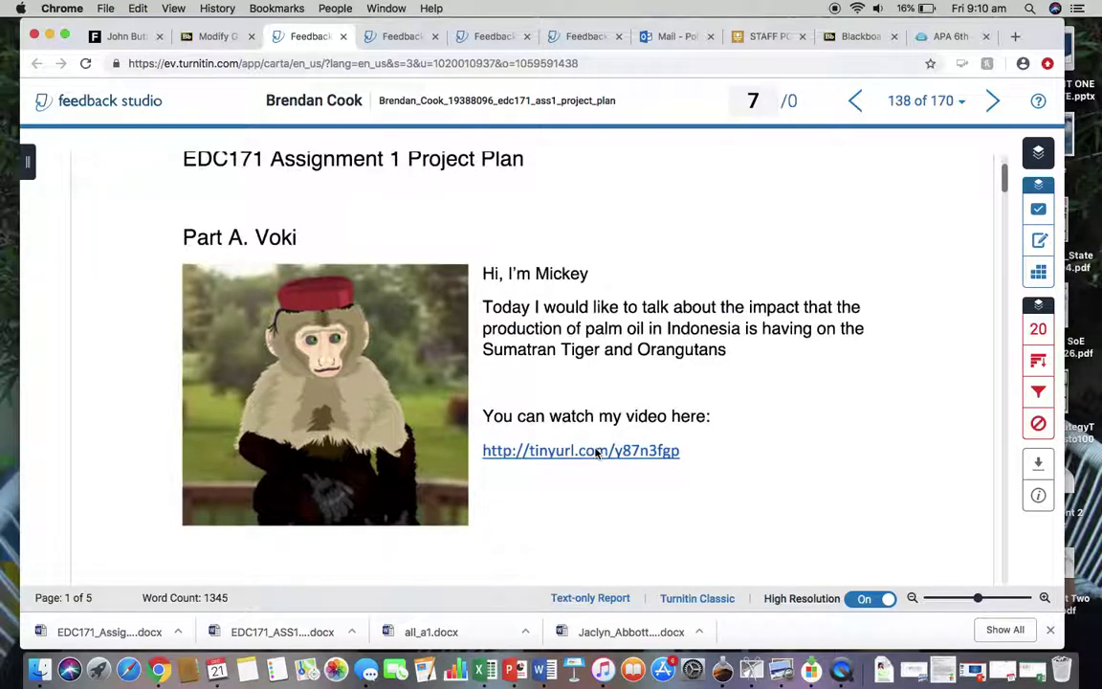
left_click(595, 453)
left_click(1039, 465)
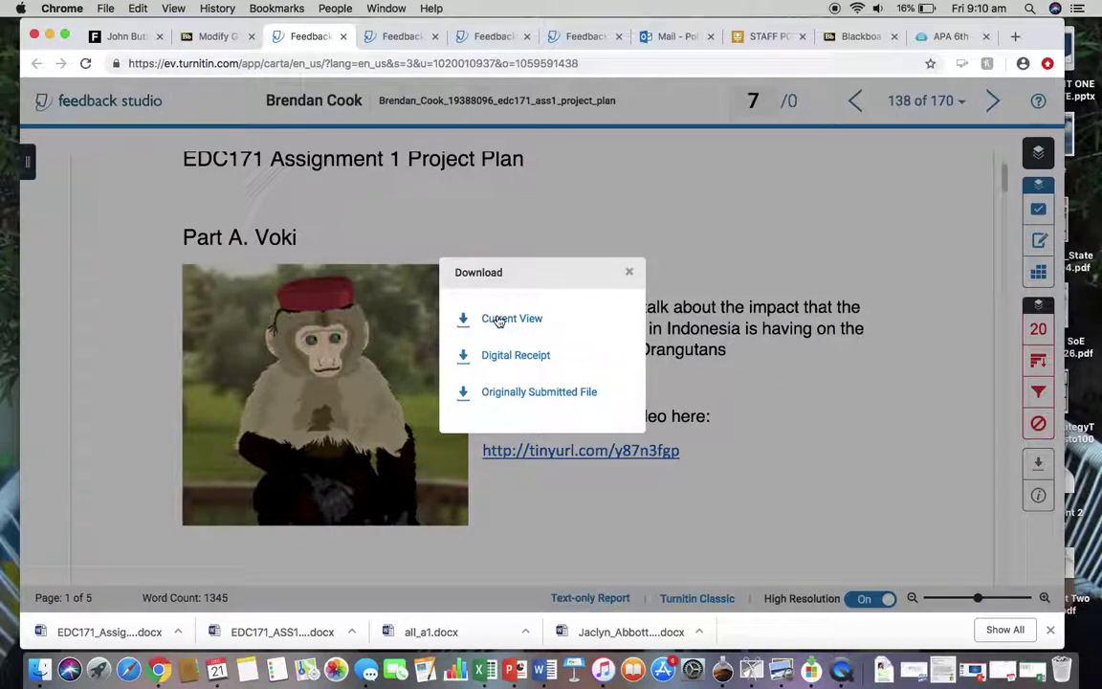
left_click(517, 392)
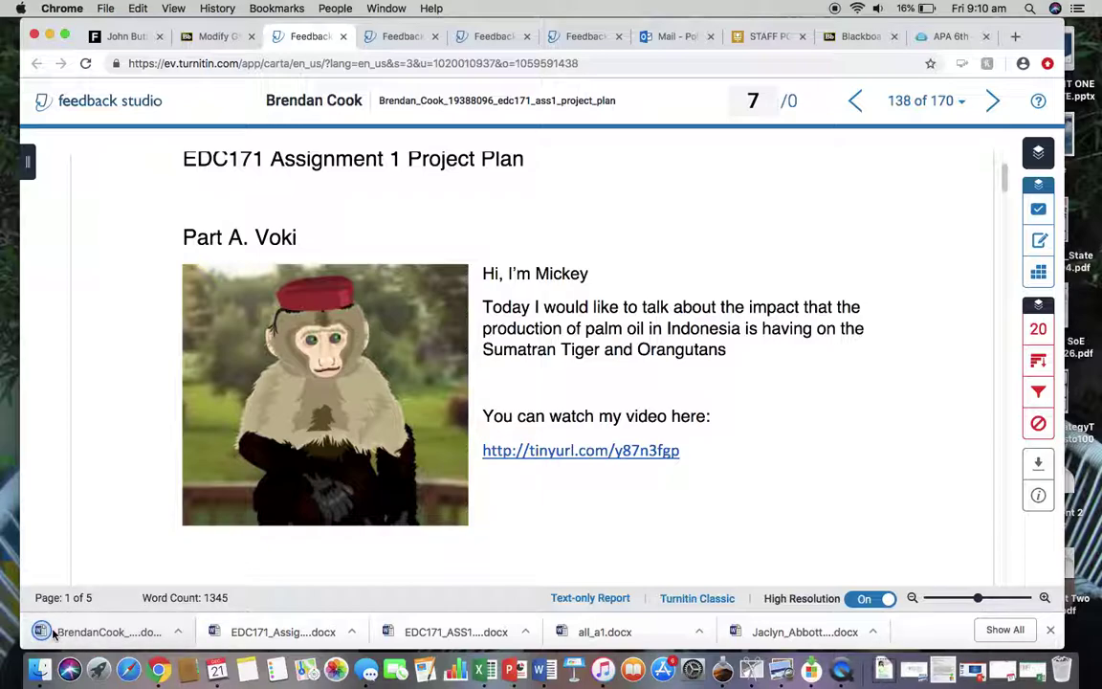
left_click(85, 630)
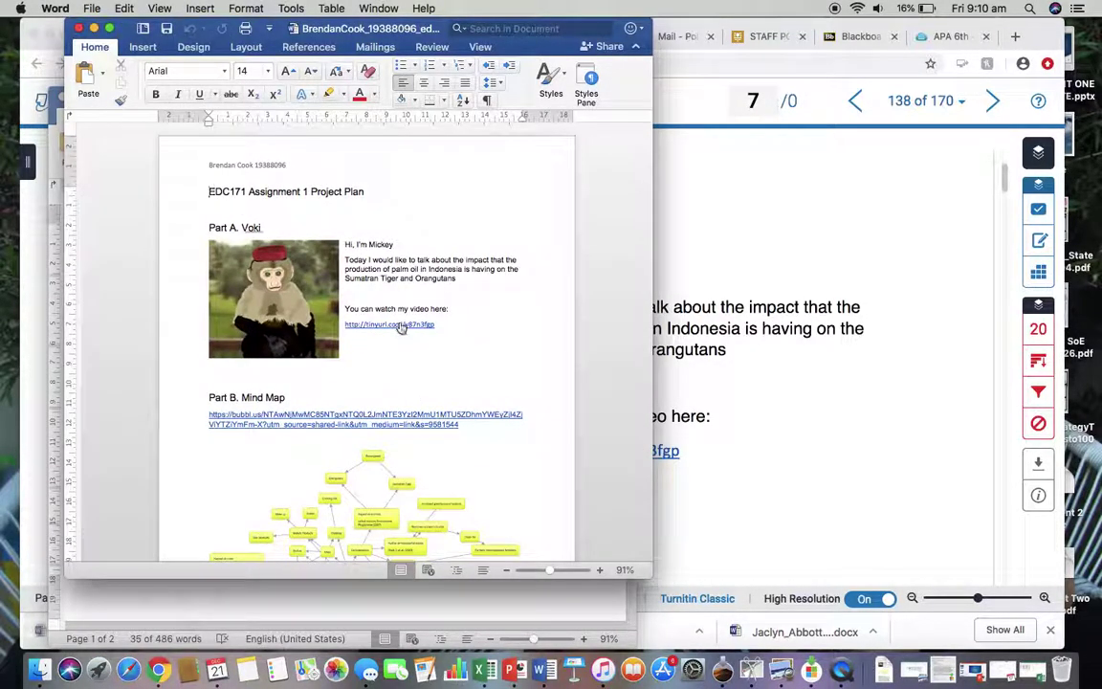
Follow the tinyurl Voki link from the Word copy, then return to the Feedback Studio tab.
left_click(363, 318)
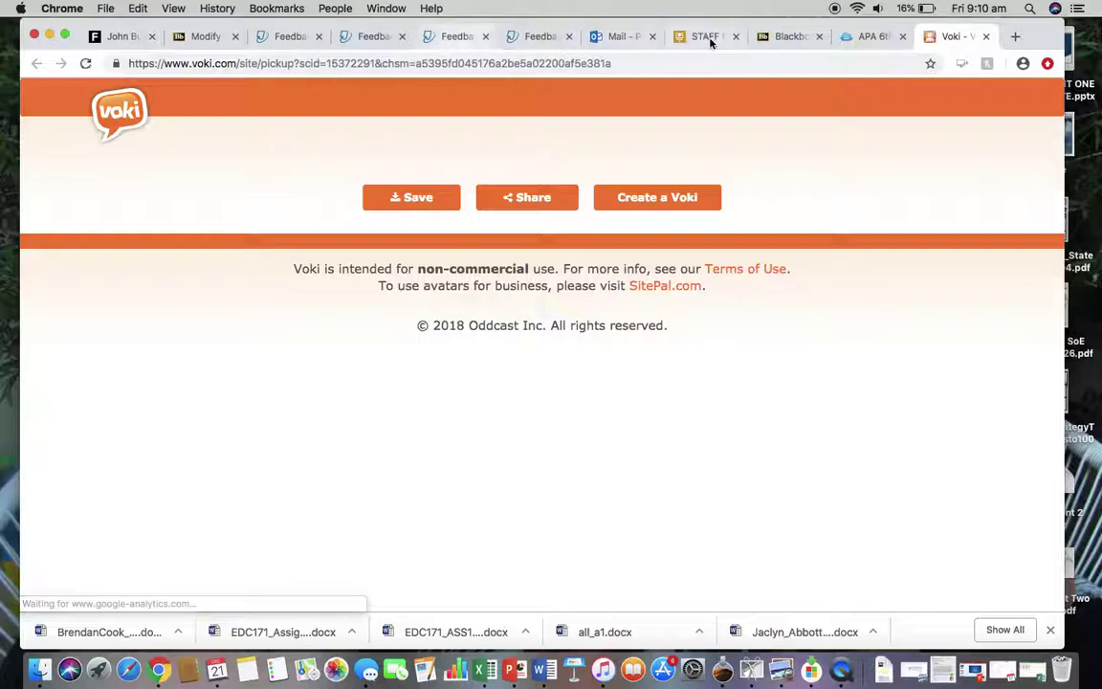
left_click(533, 38)
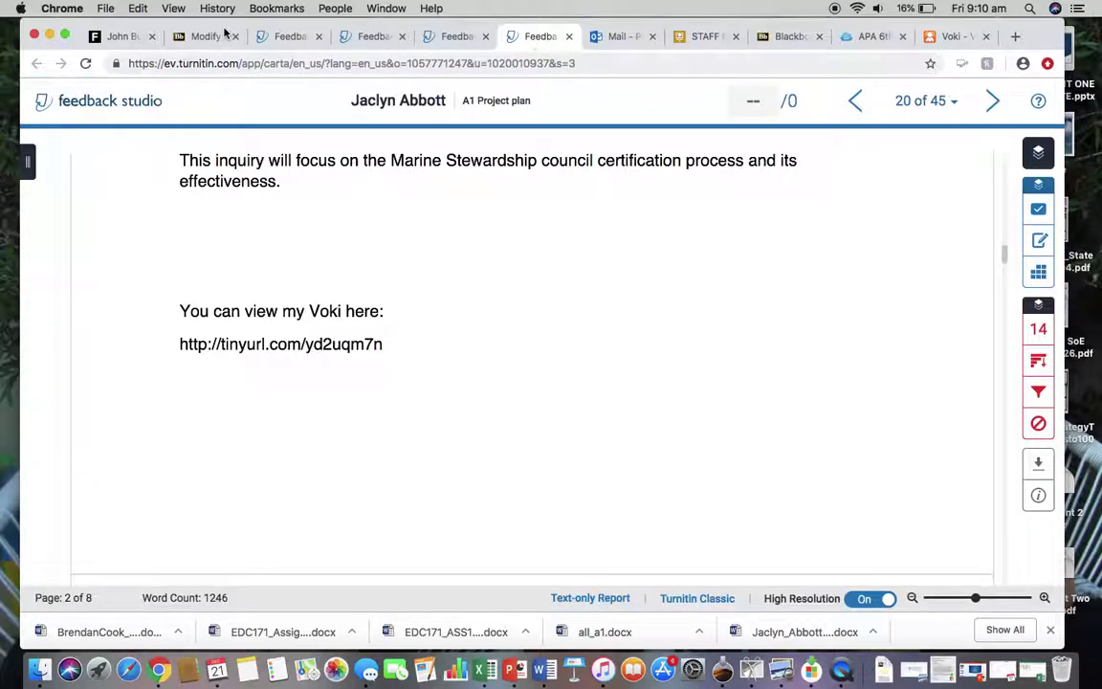
left_click(290, 36)
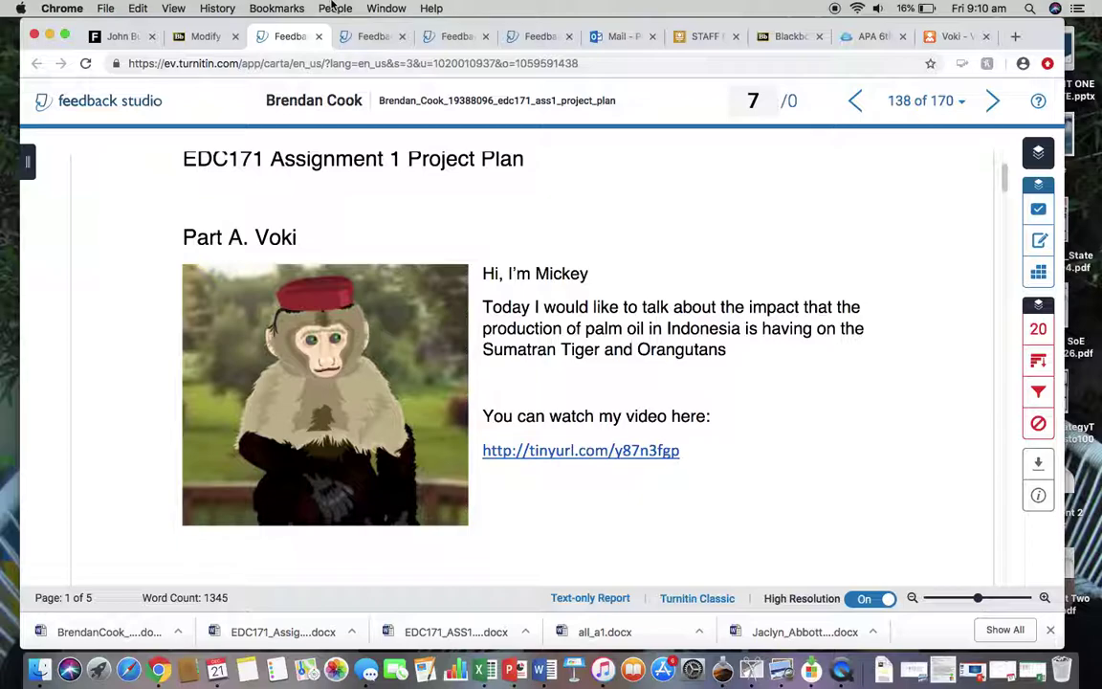
Add a comment bubble reading 'Tha' beside the Voki video link.
scroll(497, 306, "down", 4)
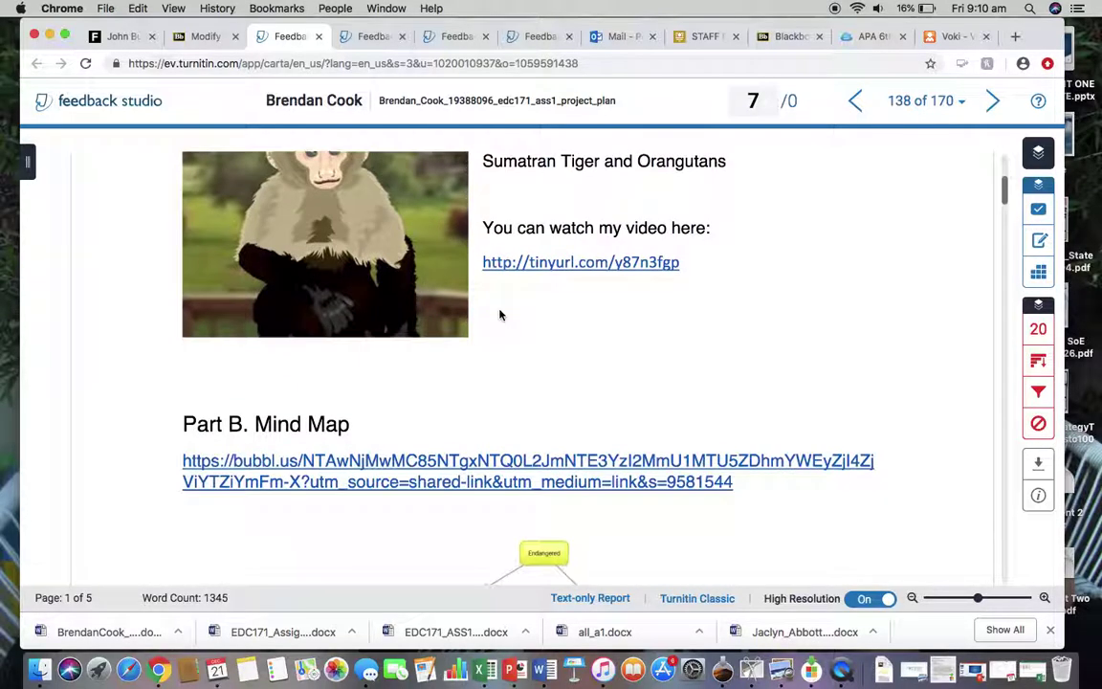
left_click(752, 230)
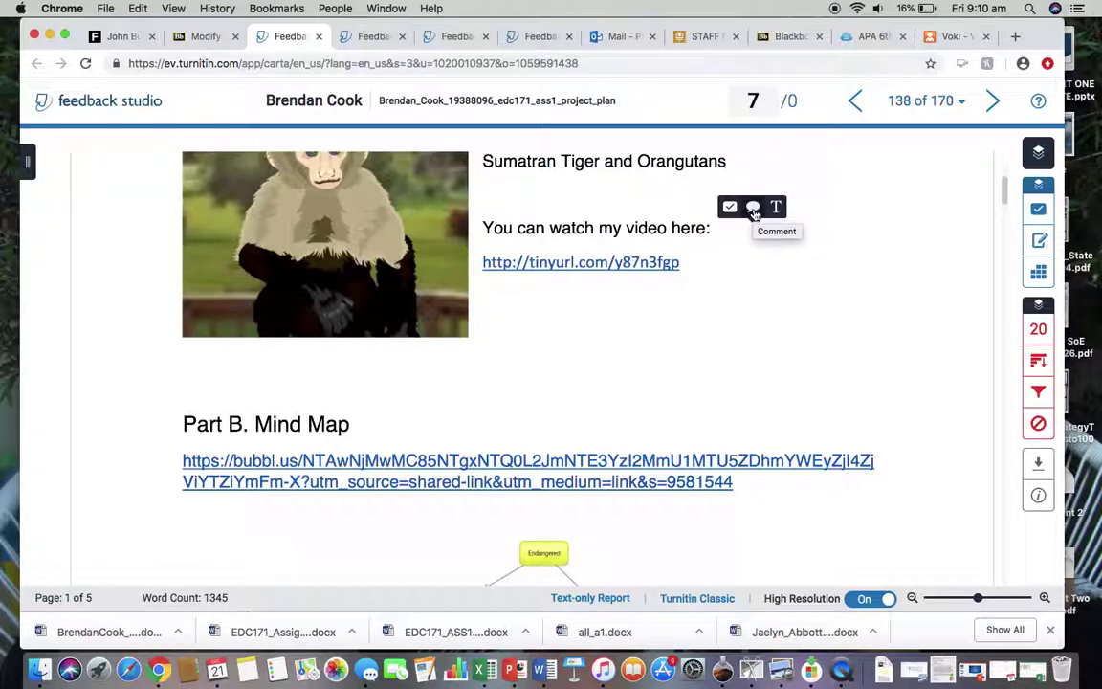
left_click(753, 209)
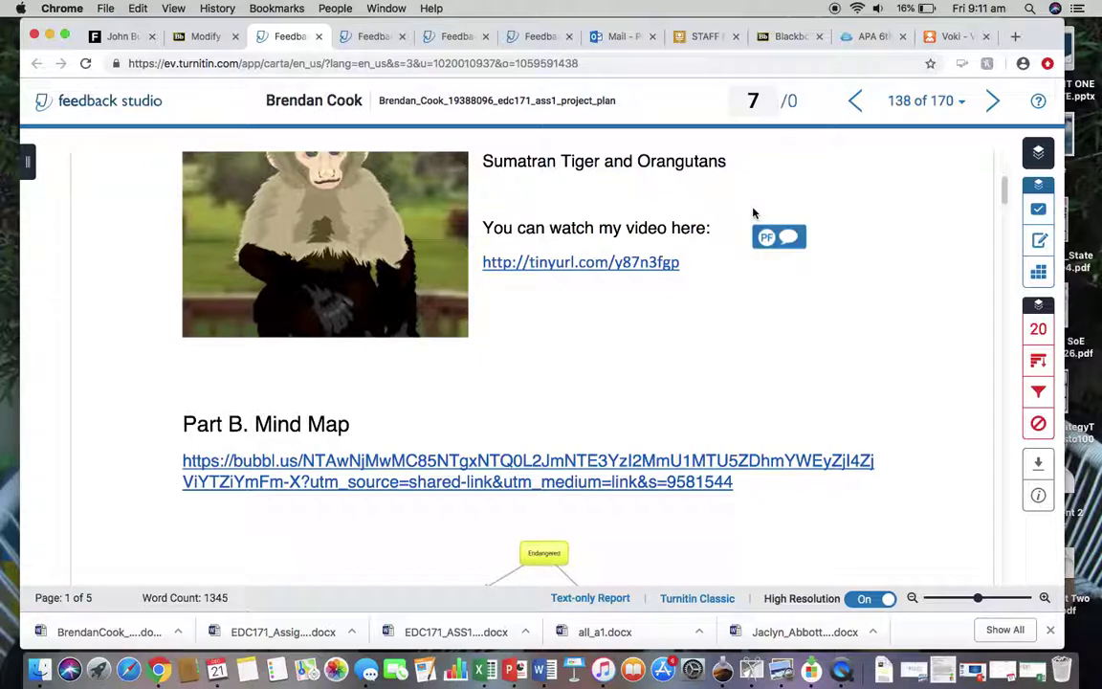
type("Thank you")
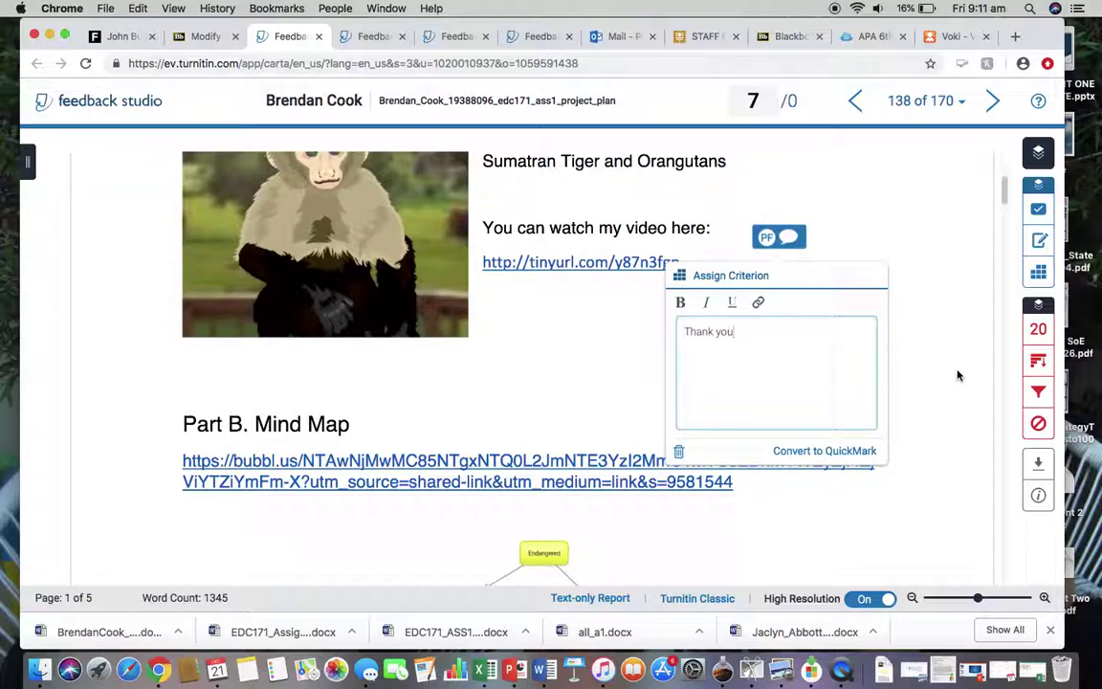
left_click(958, 375)
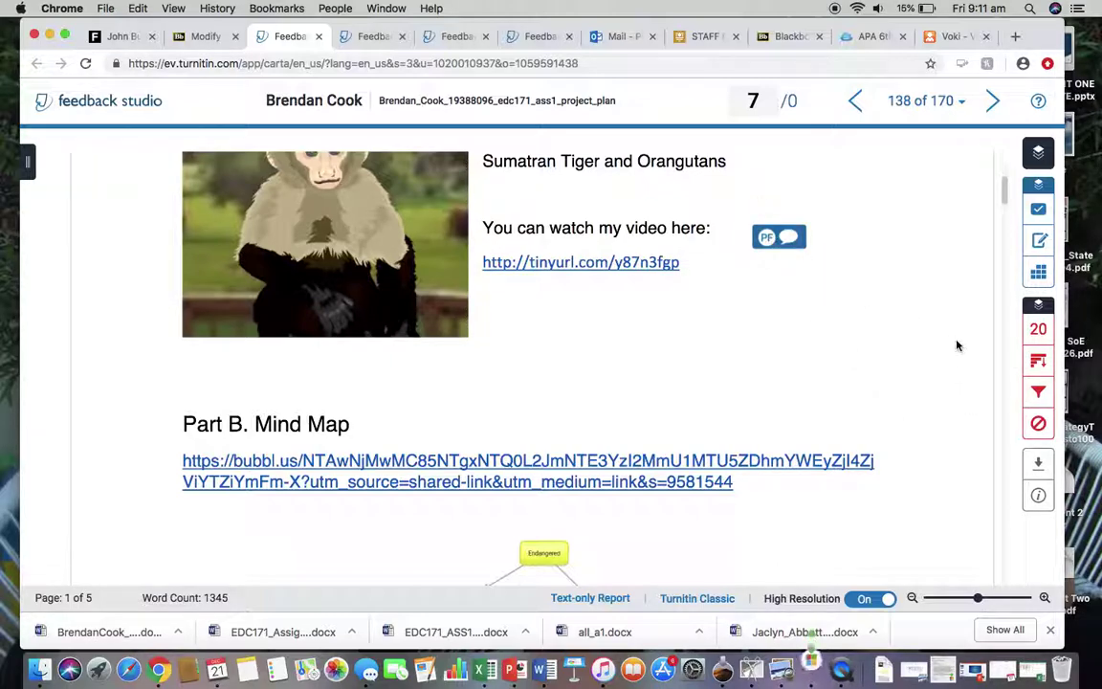
Place an inline 'Thank you' text note next to the comment.
left_click(822, 219)
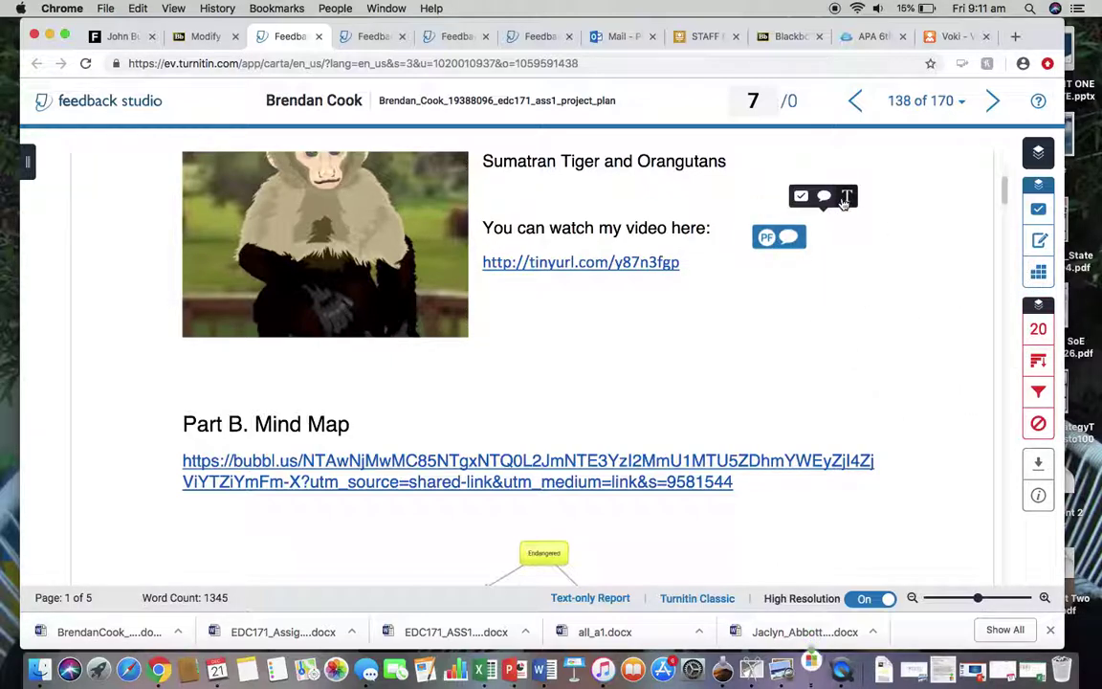
left_click(841, 192)
type("Thank you")
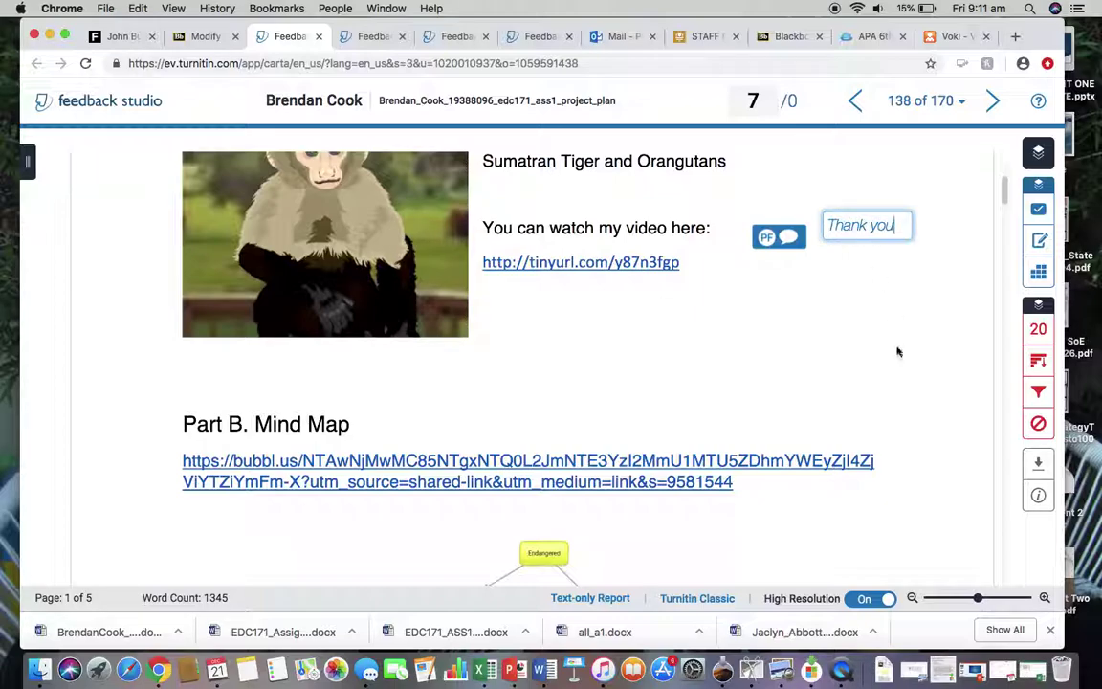
left_click(898, 419)
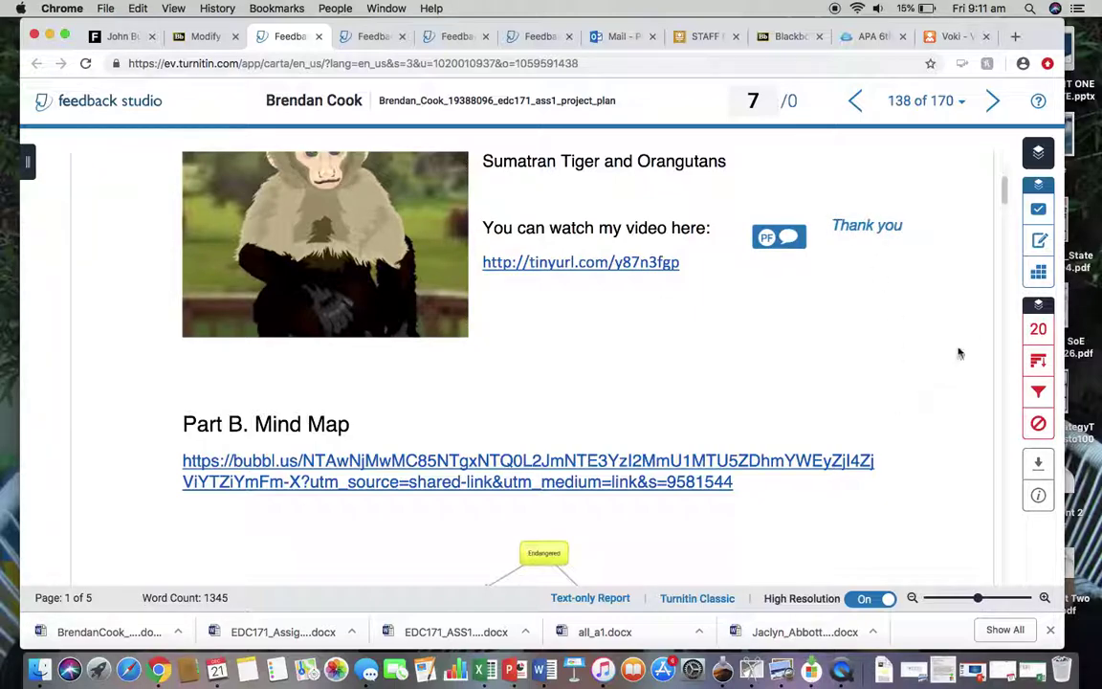
Check the grading form and feedback summary, then close the paper to return to Blackboard.
left_click(1038, 272)
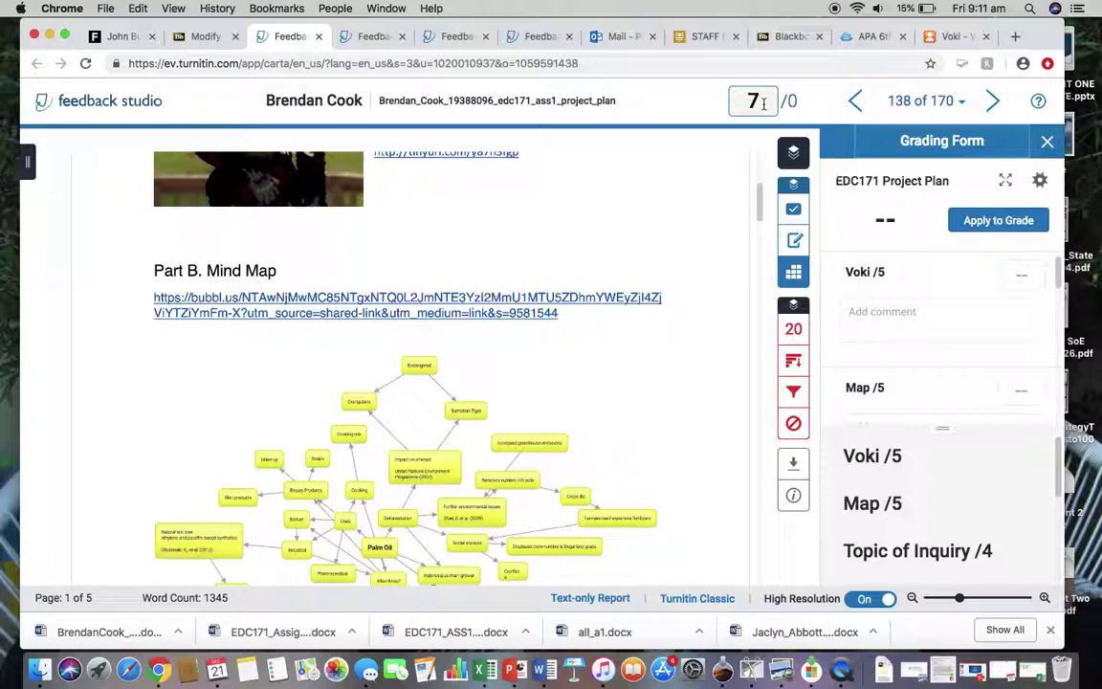
left_click(793, 240)
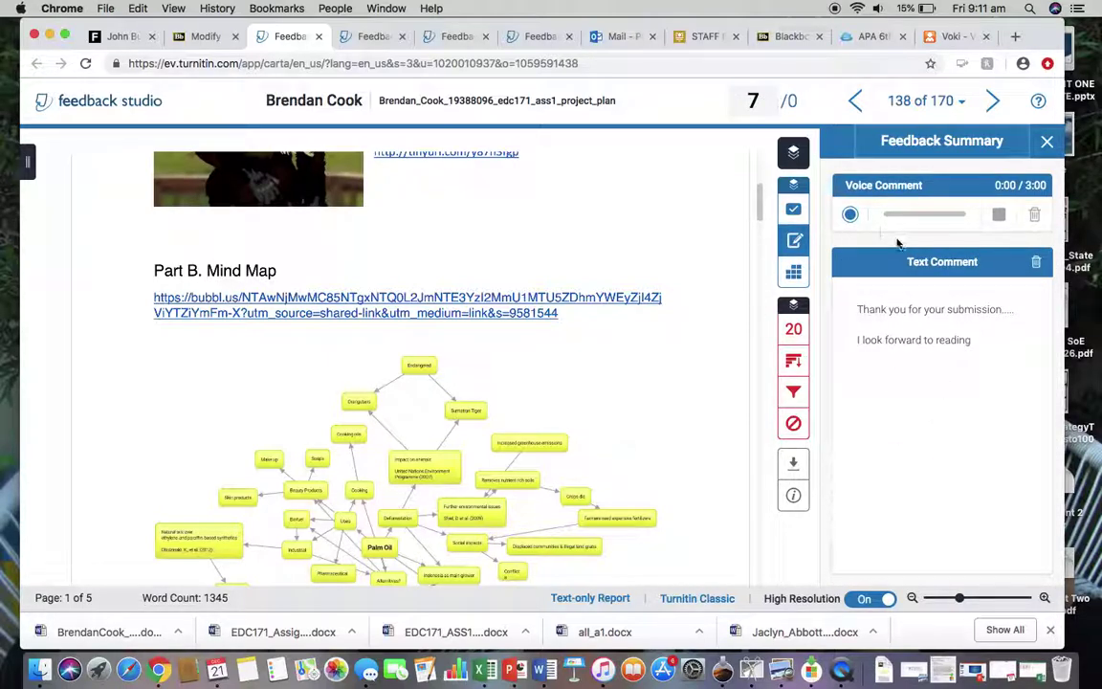
left_click(318, 36)
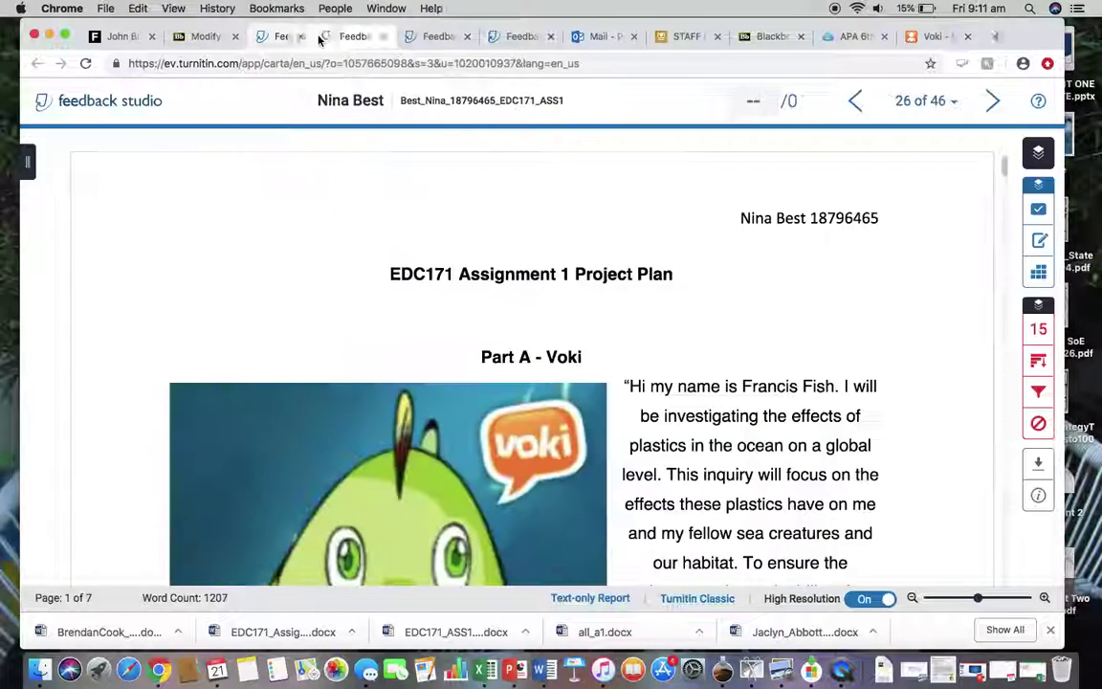
left_click(212, 36)
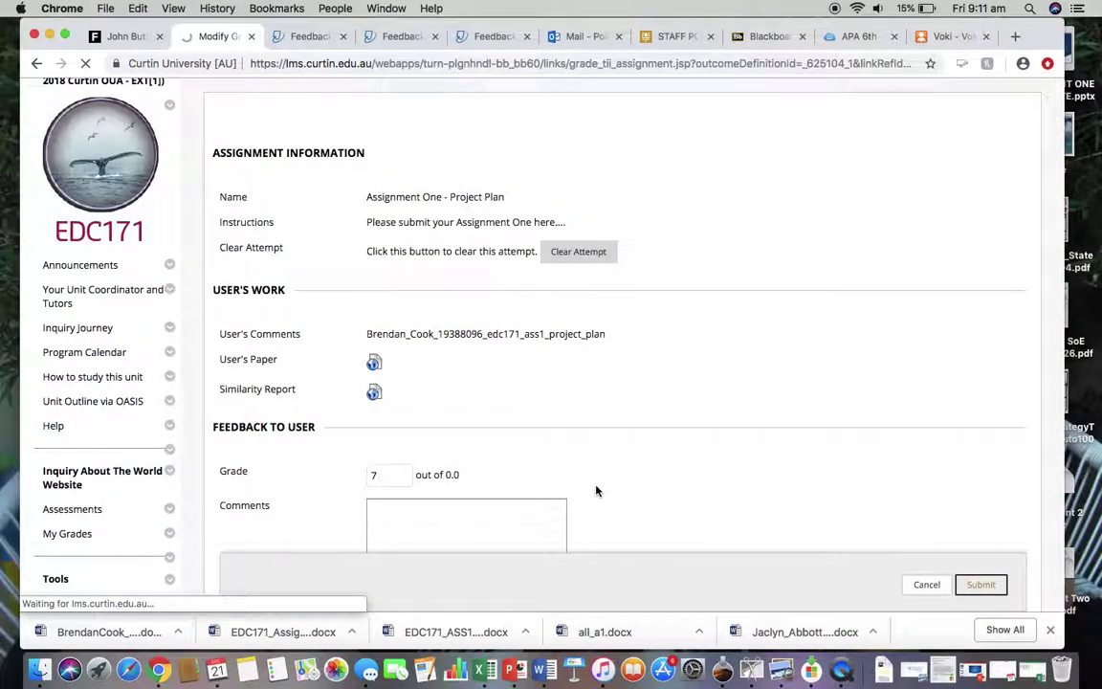
Submit the Modify Grade page and confirm Grade Details shows a current grade of 7.00.
scroll(861, 492, "down", 3)
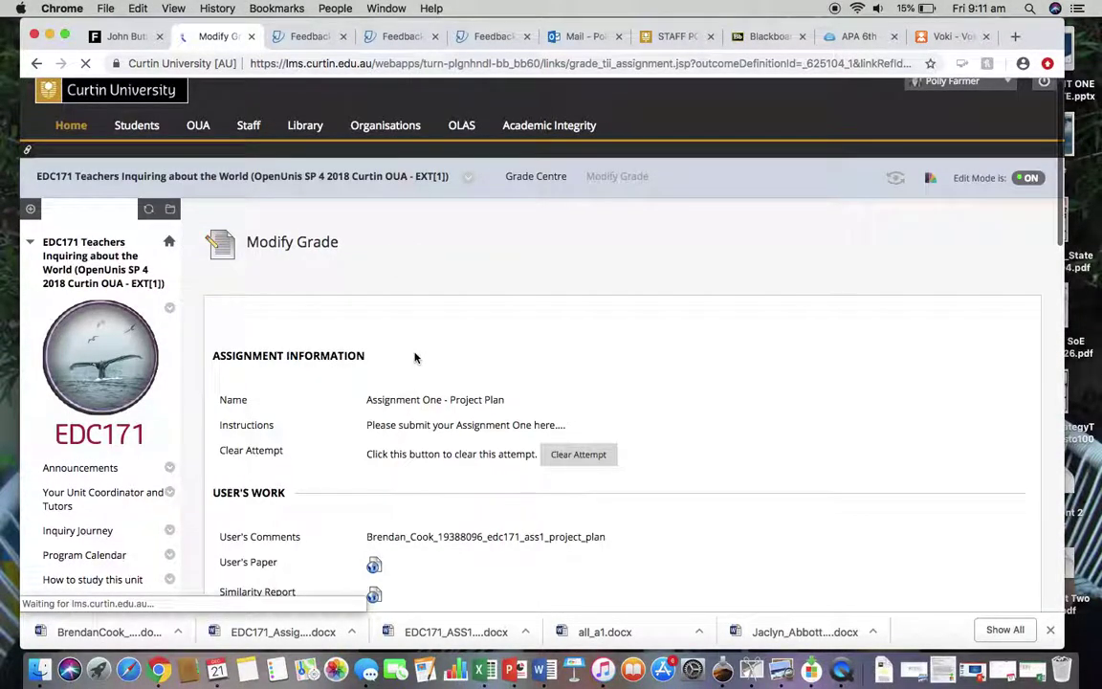
scroll(413, 357, "down", 5)
scroll(396, 340, "down", 3)
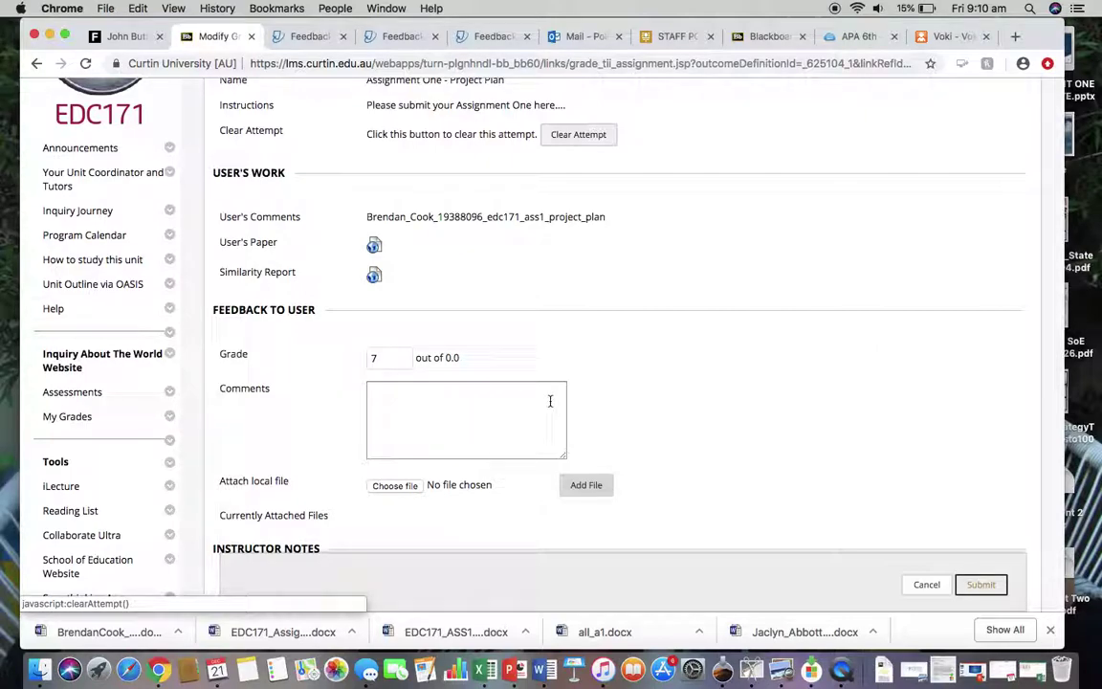
scroll(740, 393, "down", 5)
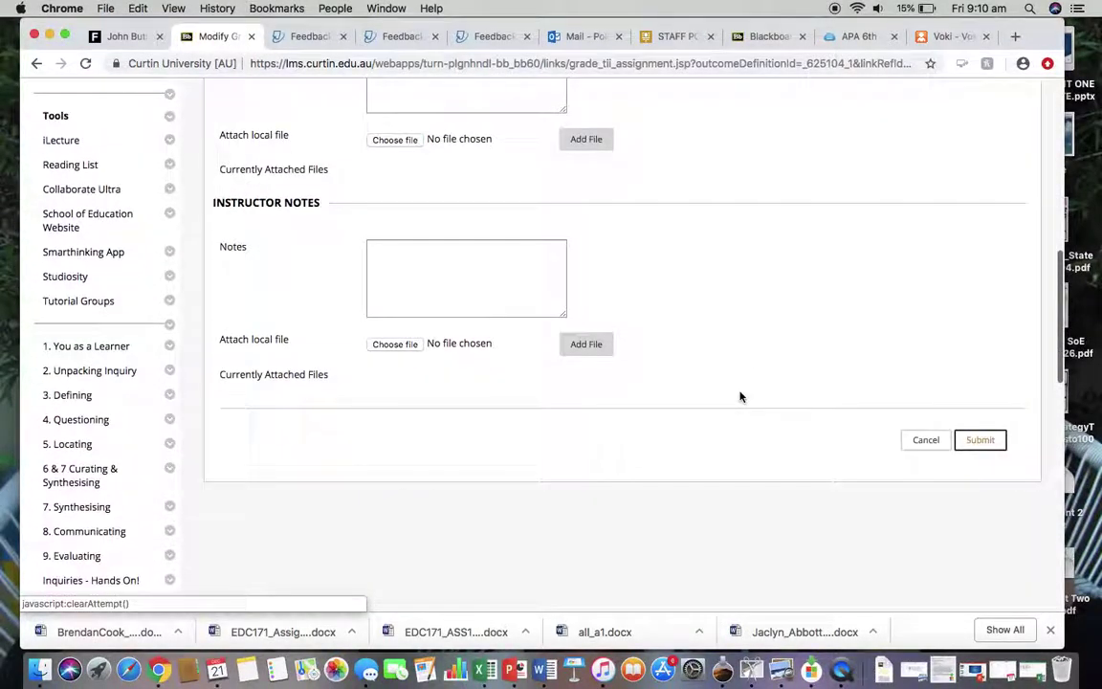
left_click(984, 439)
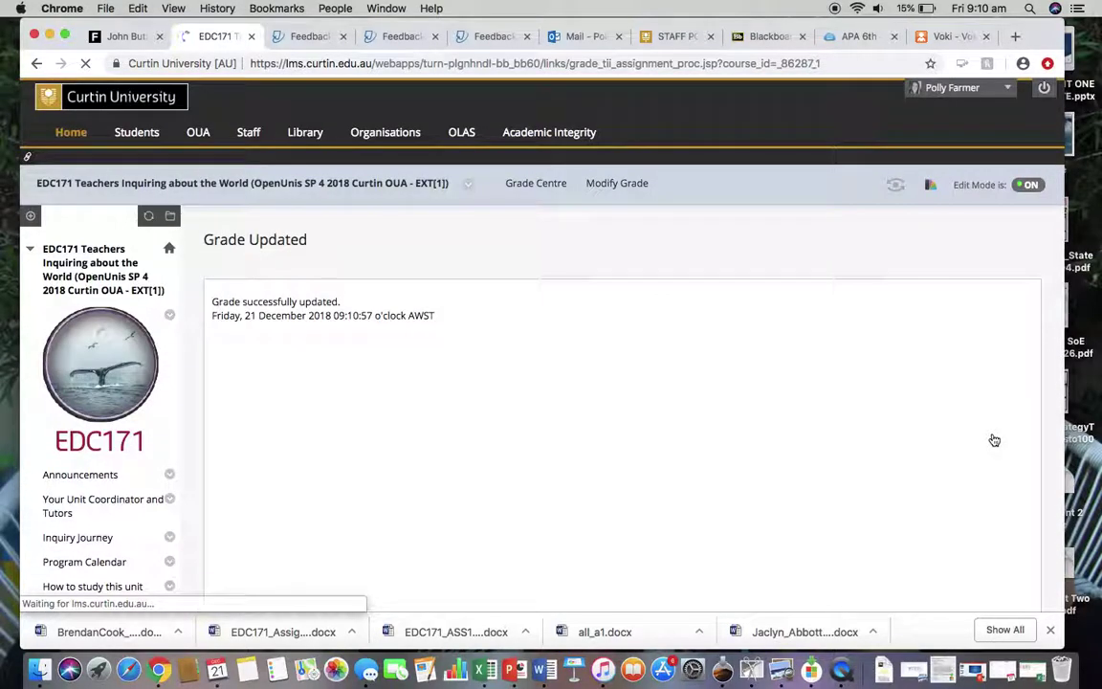
scroll(913, 497, "down", 3)
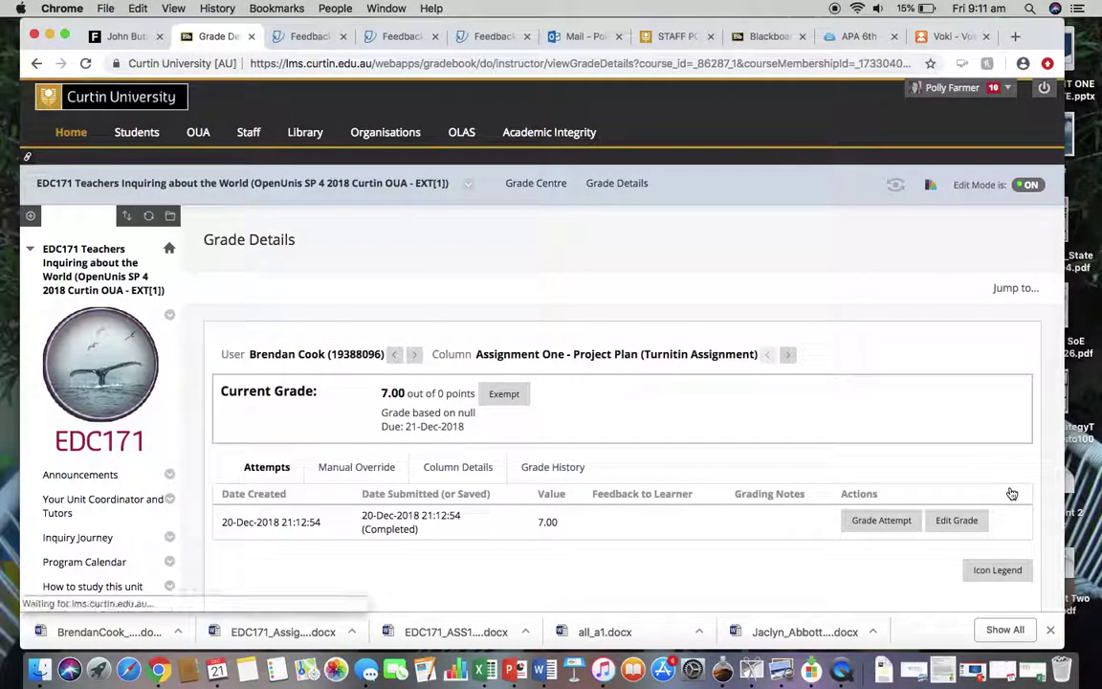
scroll(838, 386, "down", 3)
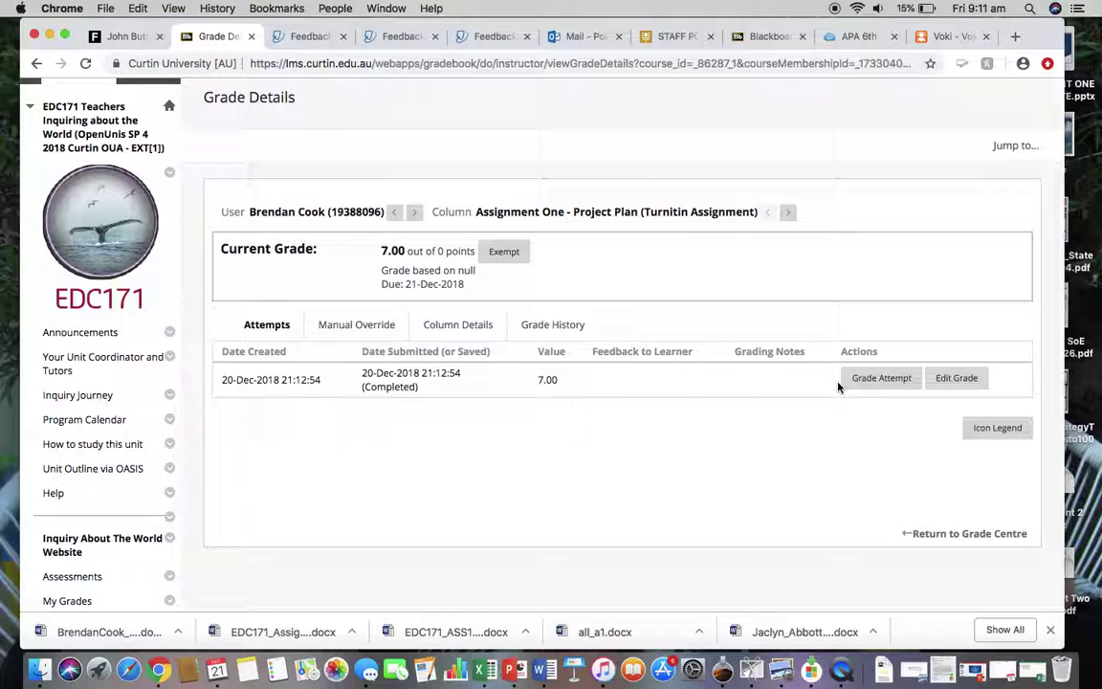
scroll(837, 387, "up", 3)
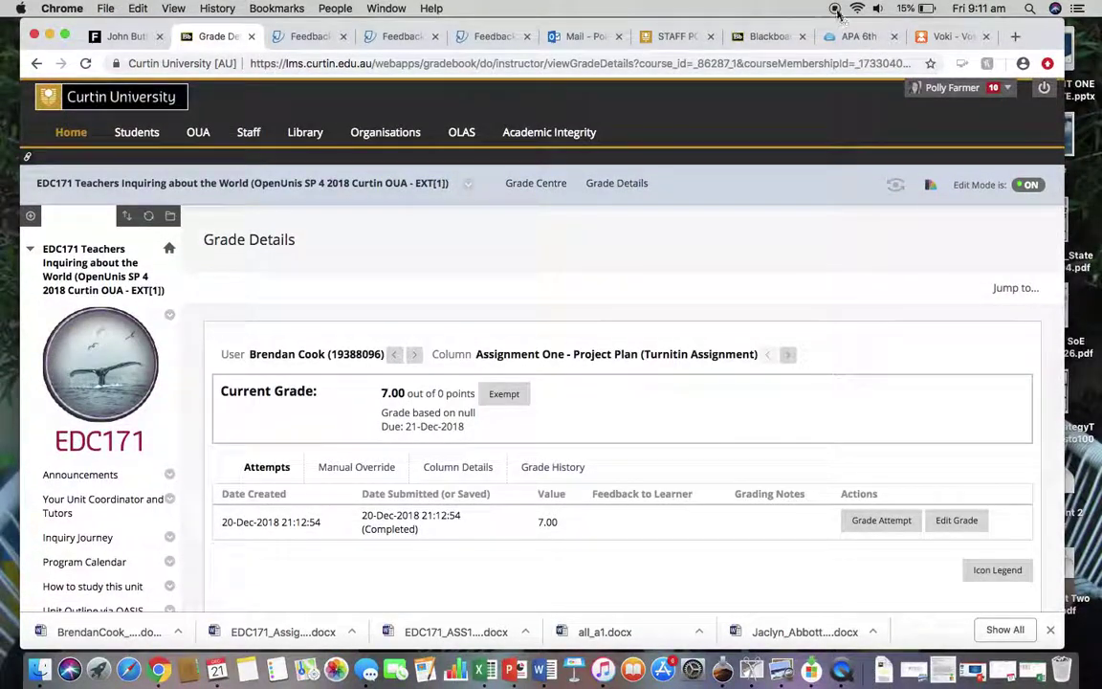